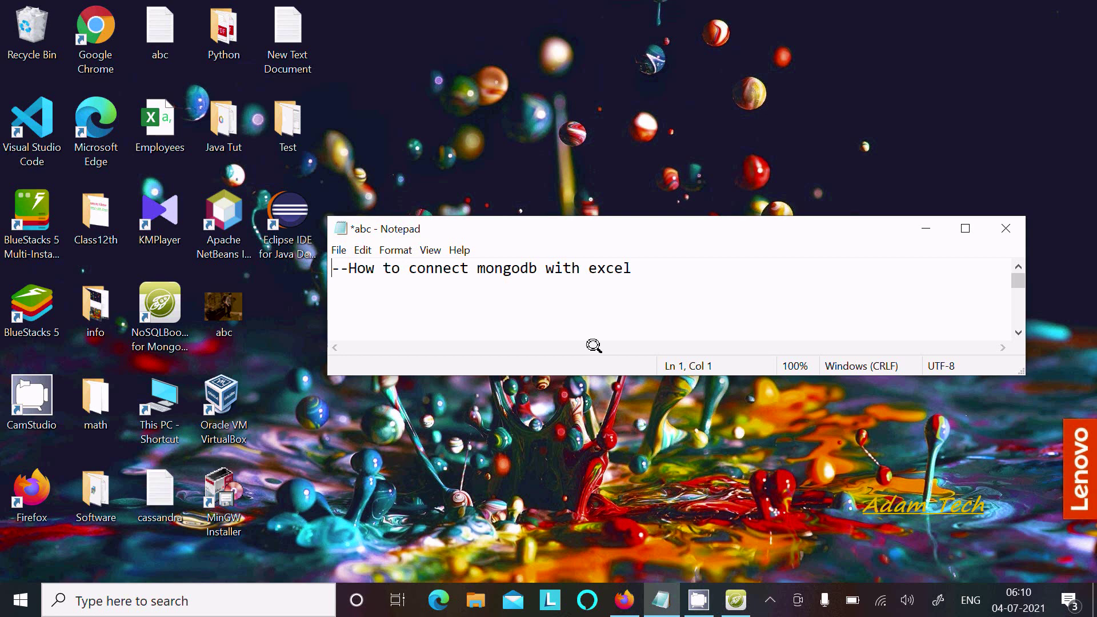
Switch to NoSQLBooster, expand the Adam database's collections, then minimize the window
{"action": "left_click", "coordinate": [736, 600]}
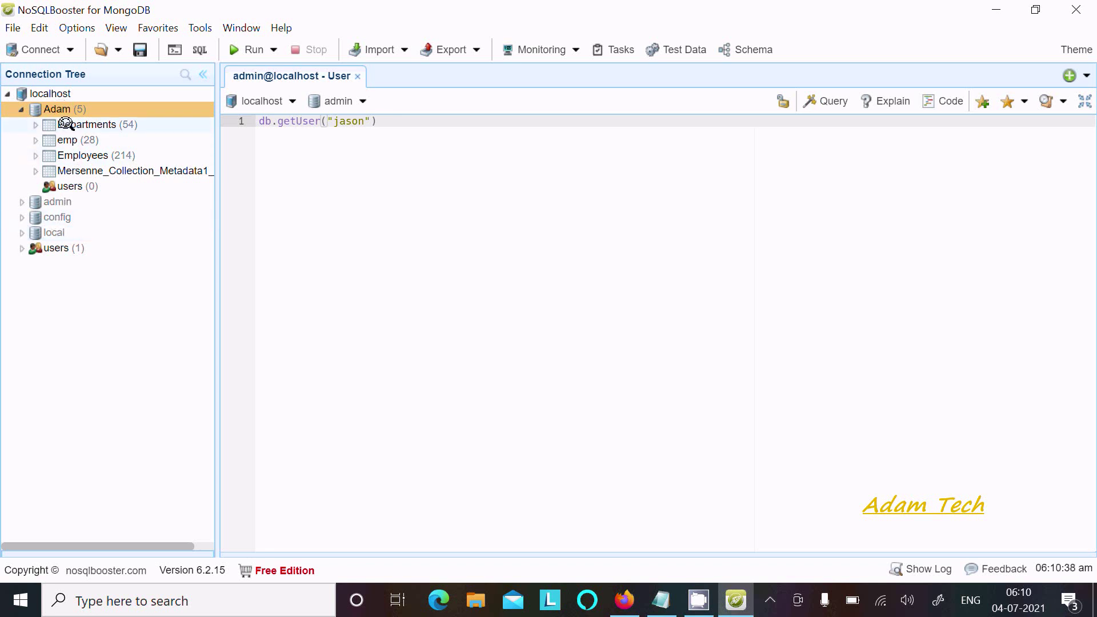
{"action": "mouse_move", "coordinate": [53, 86]}
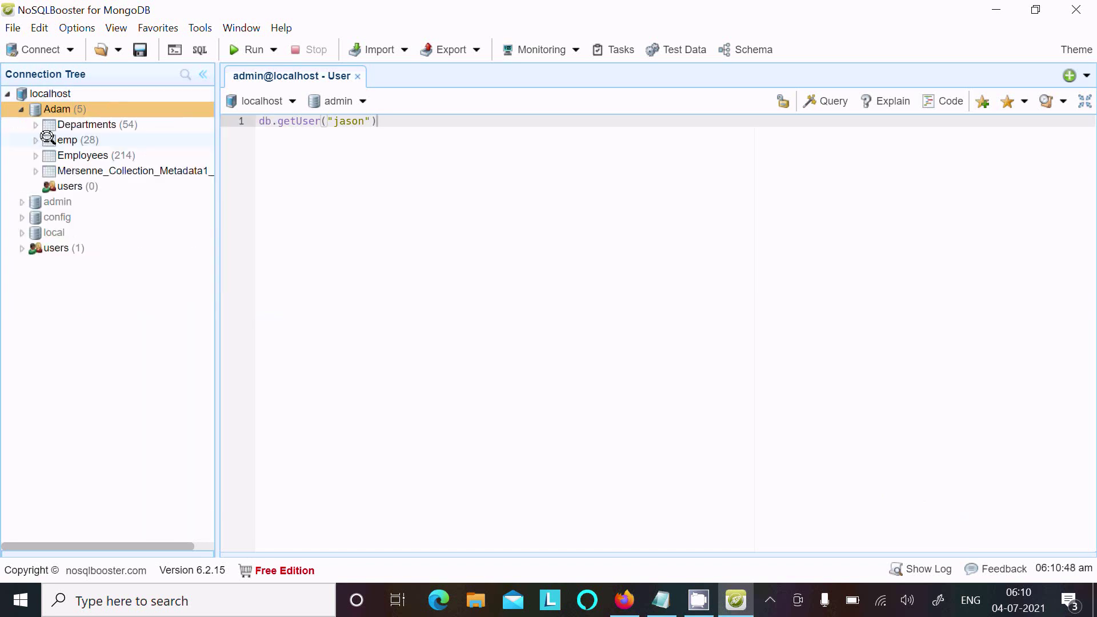
{"action": "left_click", "coordinate": [997, 7]}
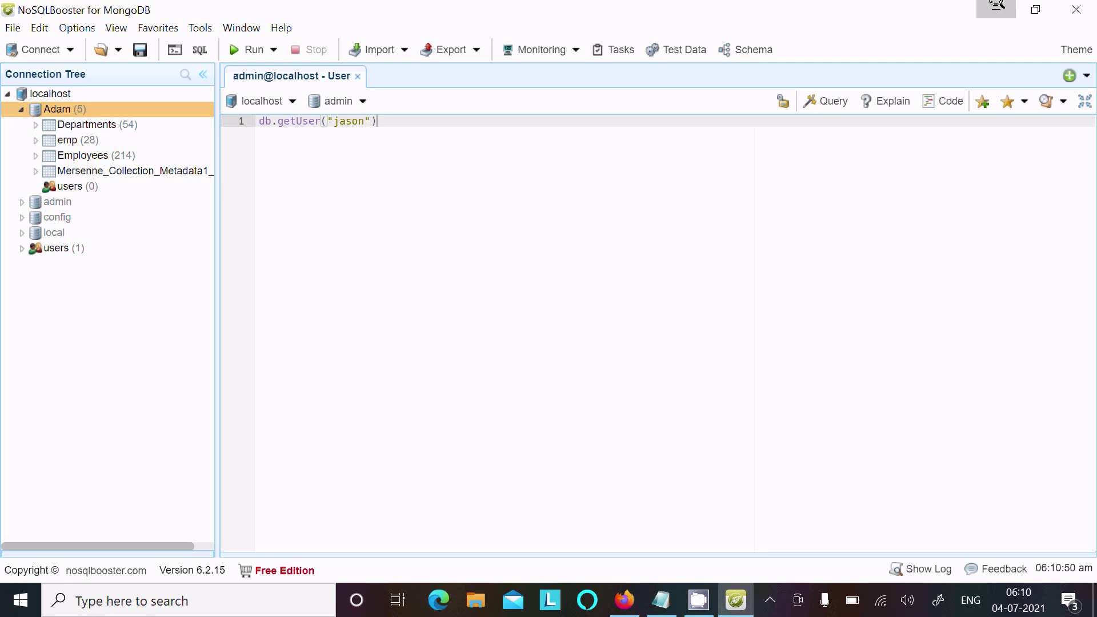
Open Control Panel via search and go to System and Security > Administrative Tools
{"action": "left_click", "coordinate": [949, 229]}
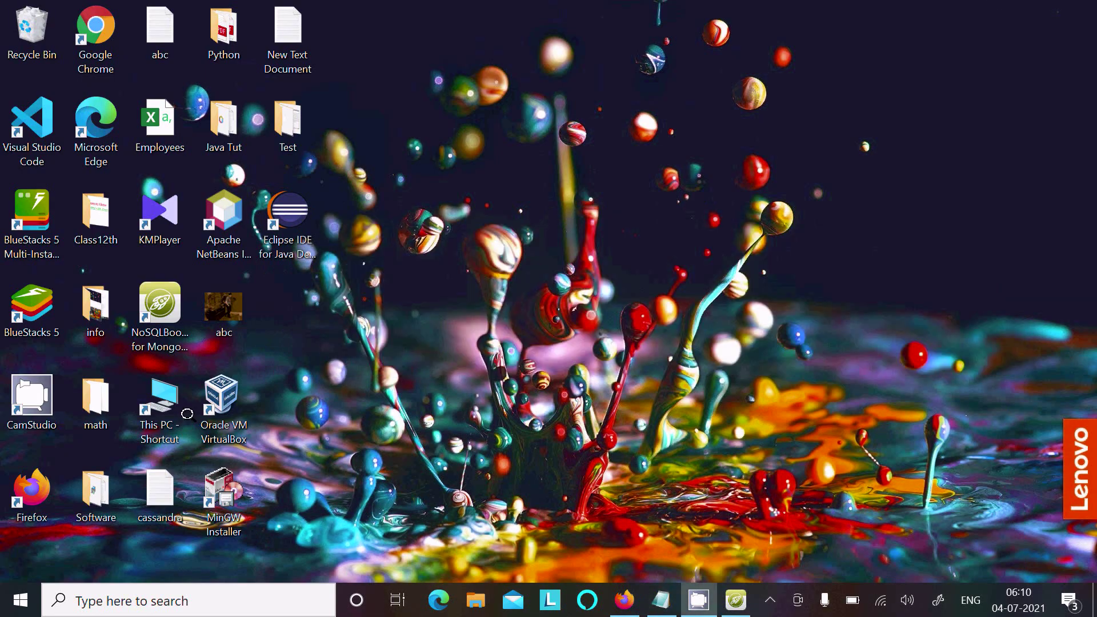
{"action": "left_click", "coordinate": [175, 594]}
{"action": "type", "text": "contr"}
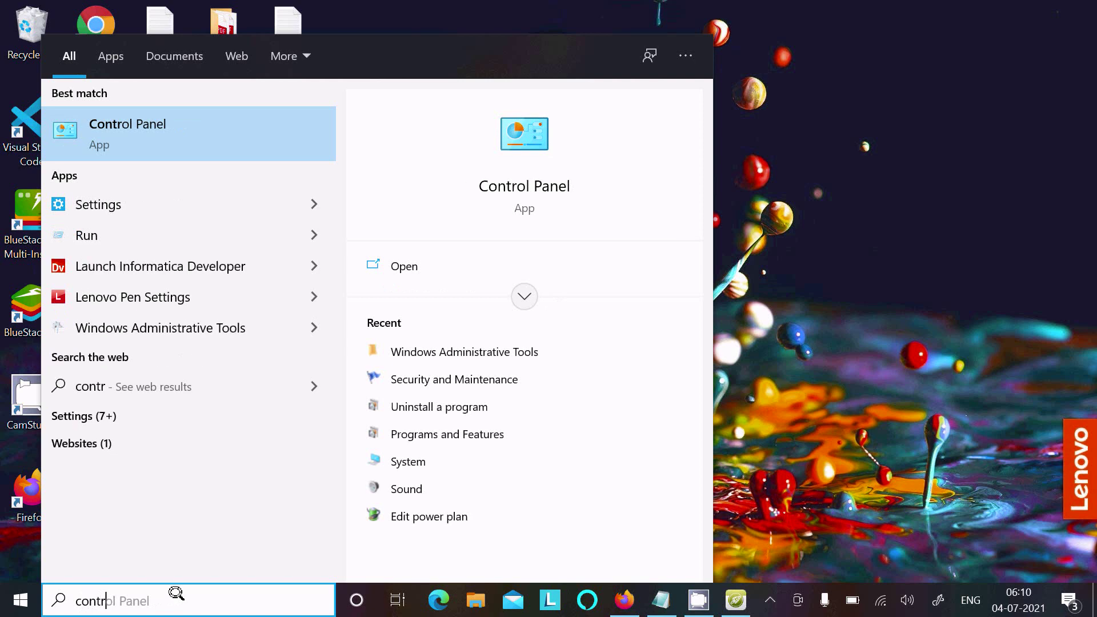
{"action": "key", "text": "Return"}
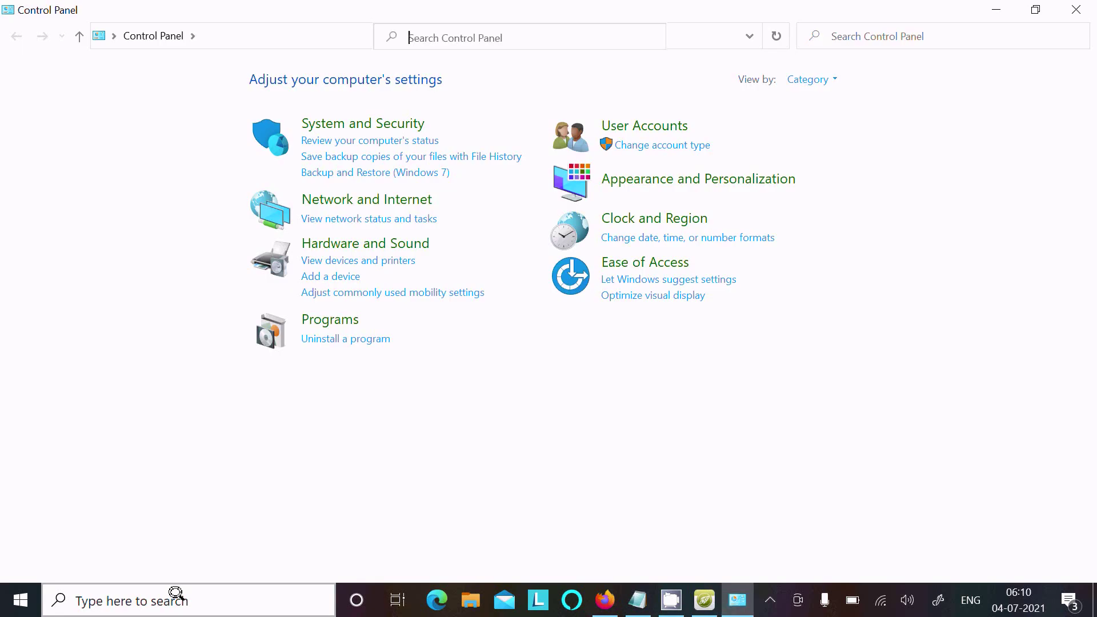
{"action": "left_click", "coordinate": [318, 121]}
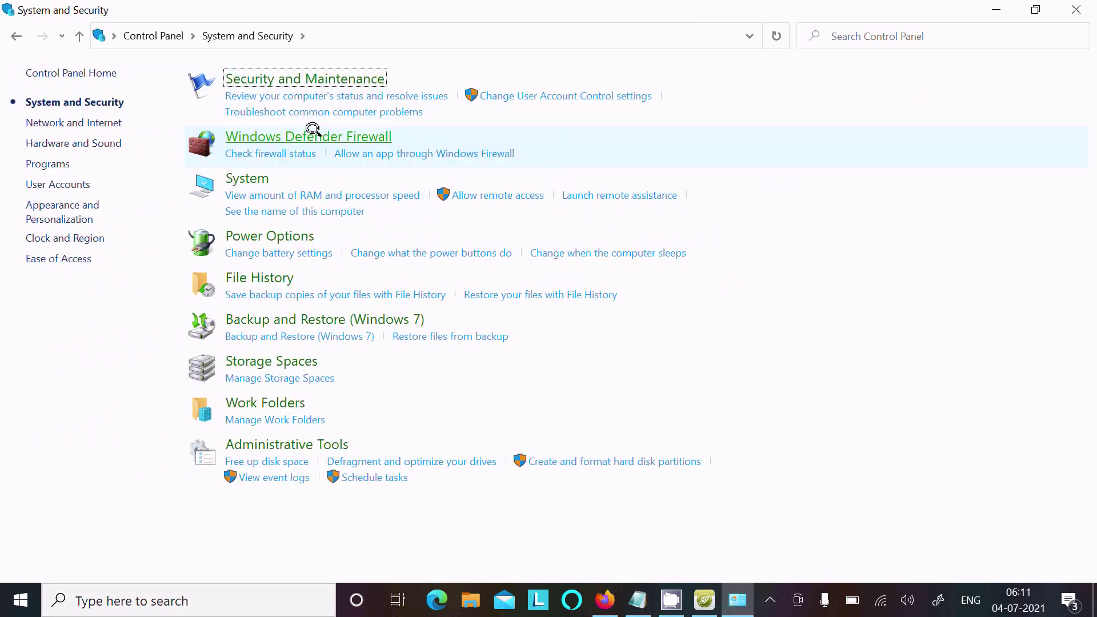
{"action": "left_click", "coordinate": [245, 442]}
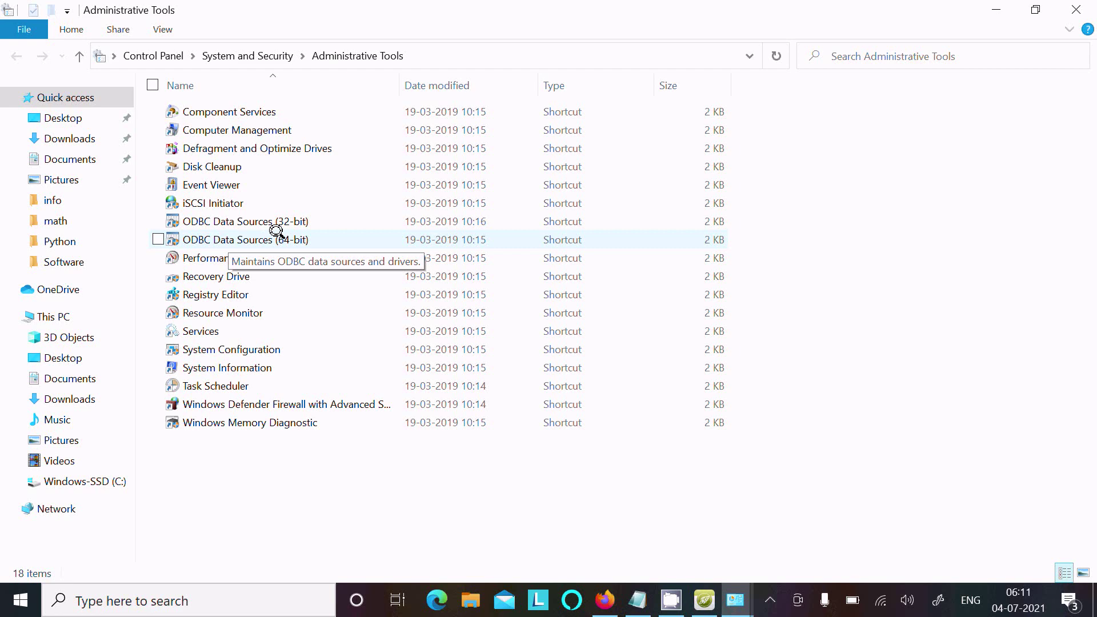
In ODBC Data Sources (64-bit), add a user DSN using the Informatica MongoDB ODBC Driver
{"action": "double_click", "coordinate": [220, 237]}
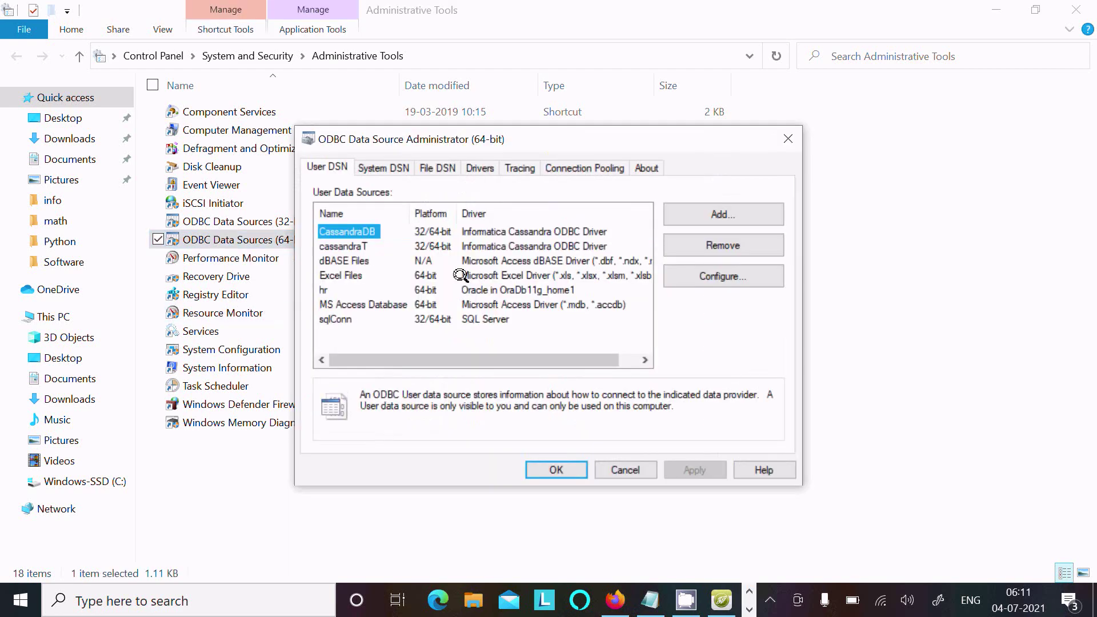
{"action": "left_click", "coordinate": [712, 211]}
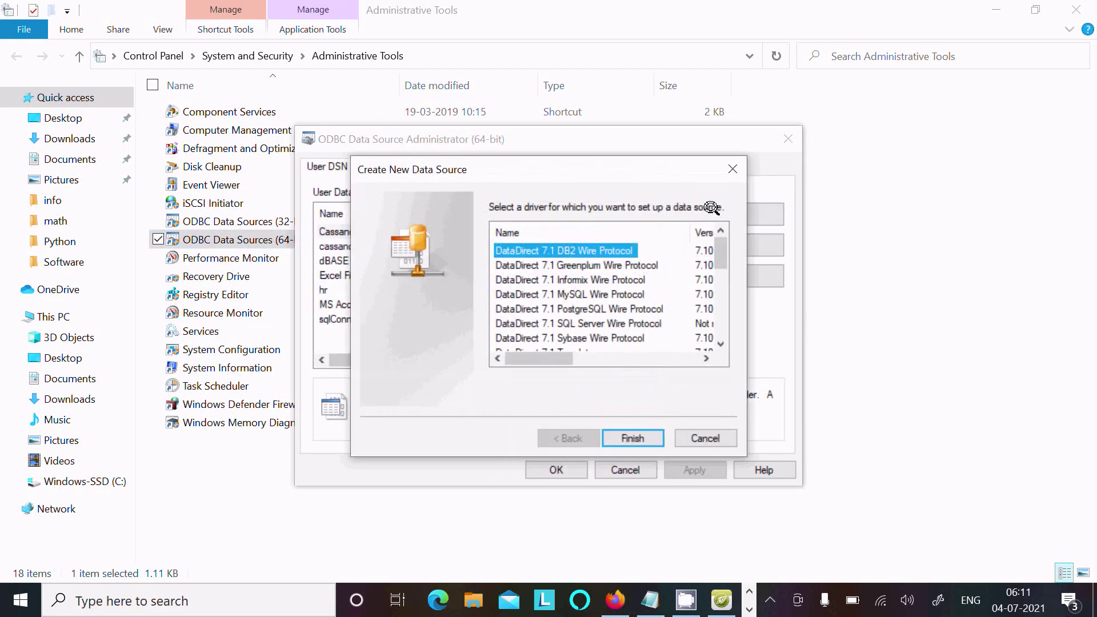
{"action": "left_click_drag", "start_coordinate": [713, 253], "coordinate": [714, 280]}
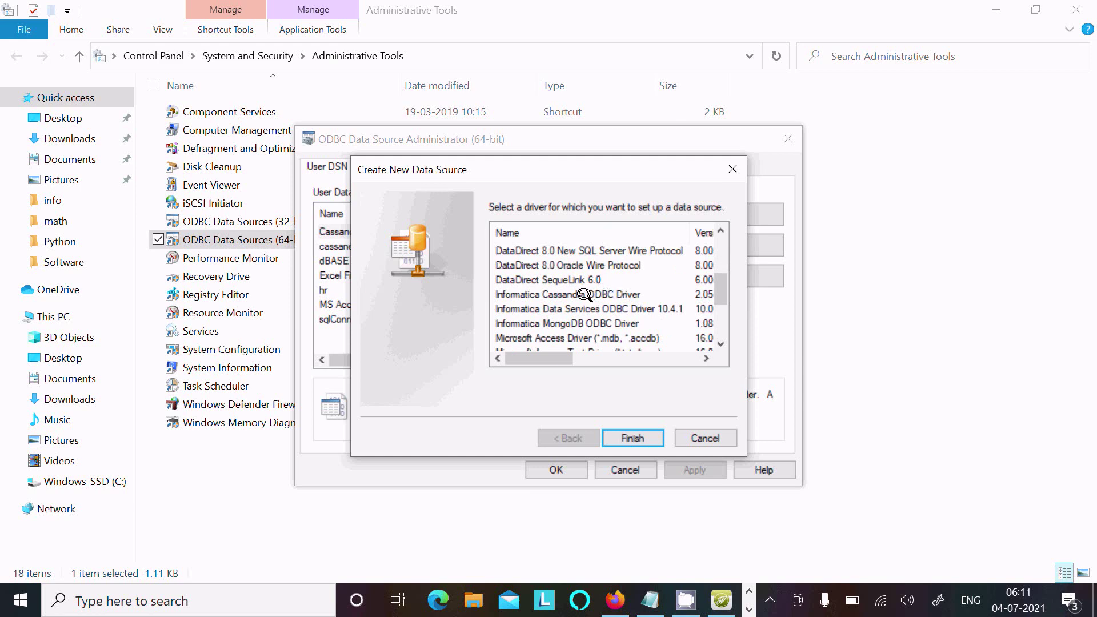
{"action": "left_click", "coordinate": [557, 324]}
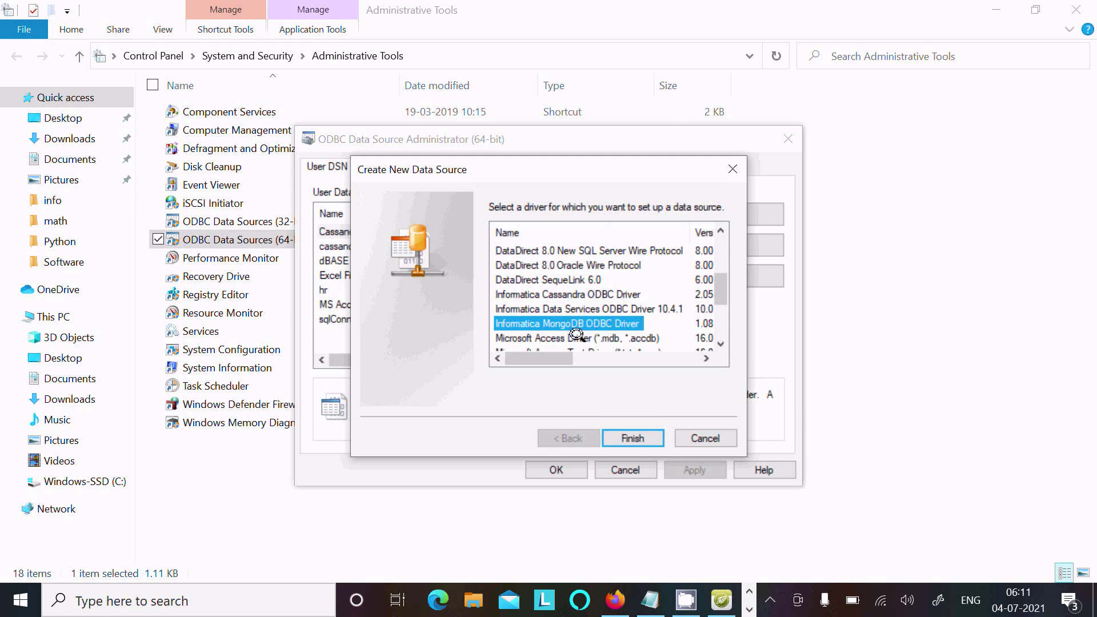
Define DSN testMongo with host localhost, port 27017 and database Adam
{"action": "left_click", "coordinate": [629, 435]}
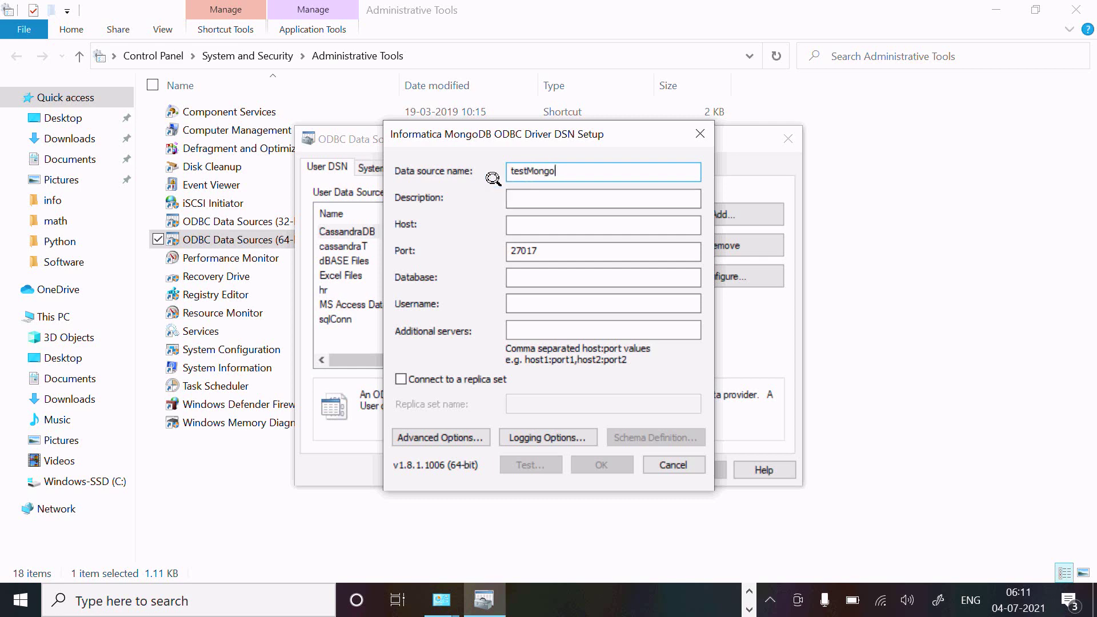
{"action": "left_click", "coordinate": [510, 223]}
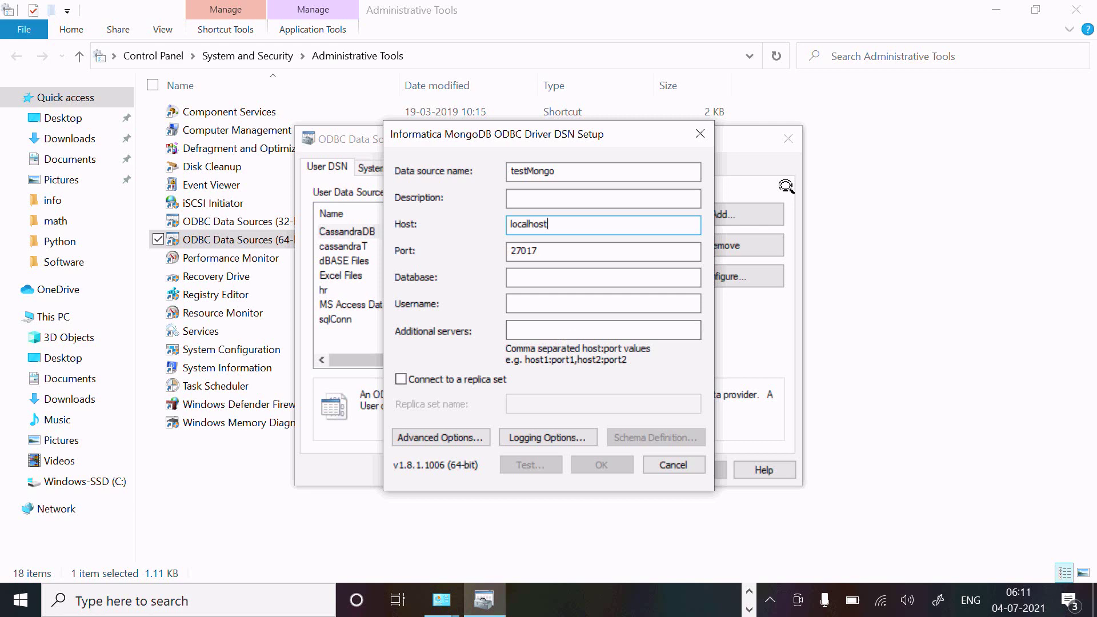
{"action": "left_click", "coordinate": [738, 583]}
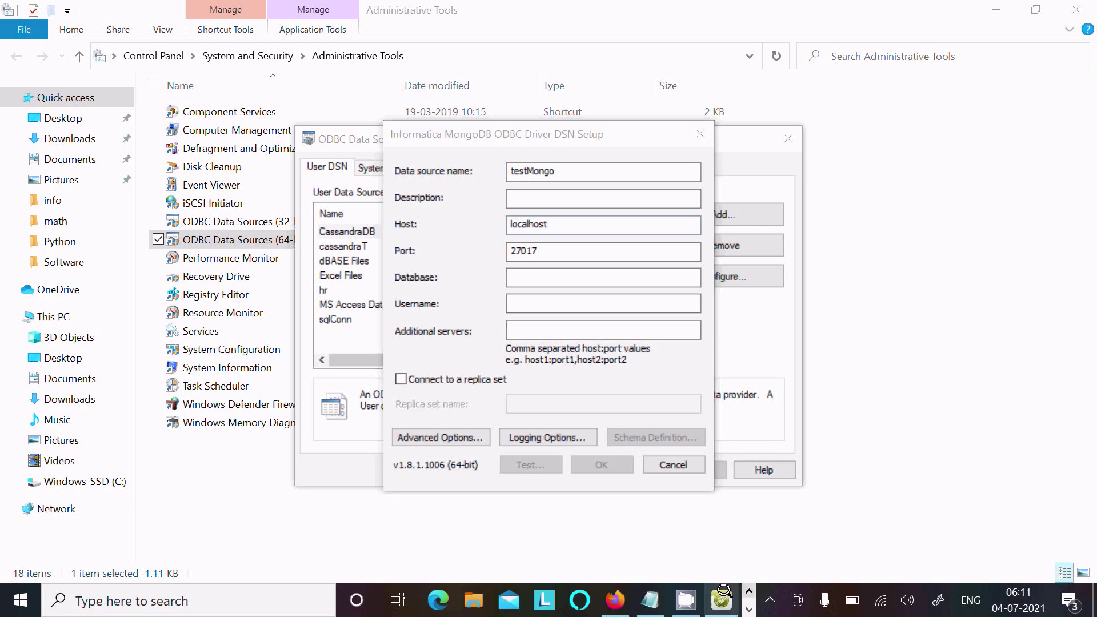
{"action": "left_click", "coordinate": [722, 601]}
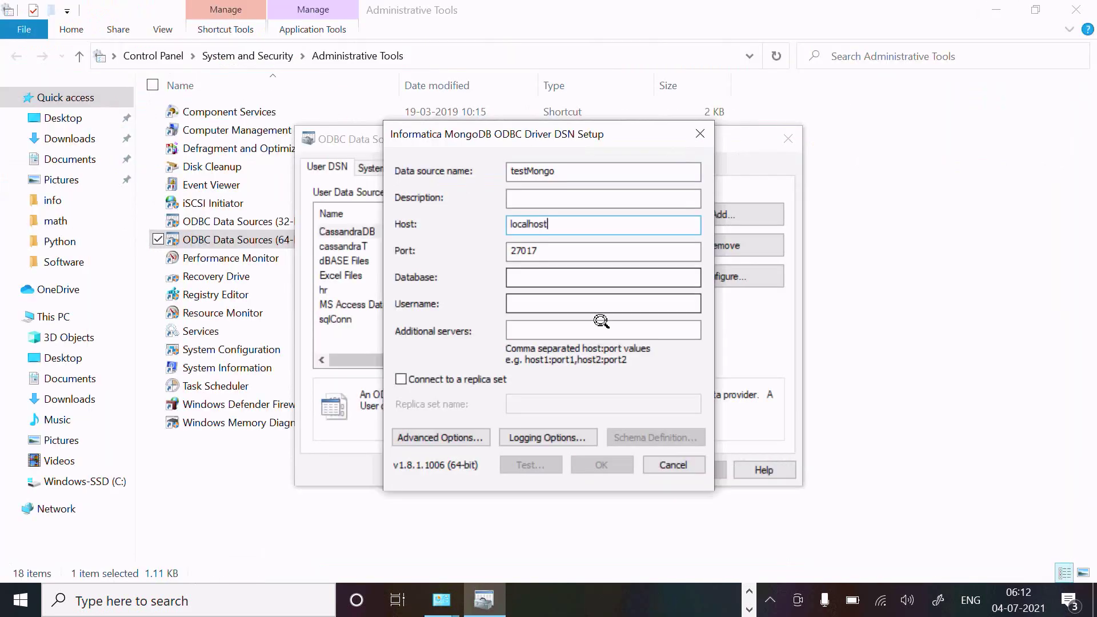
{"action": "left_click", "coordinate": [526, 276]}
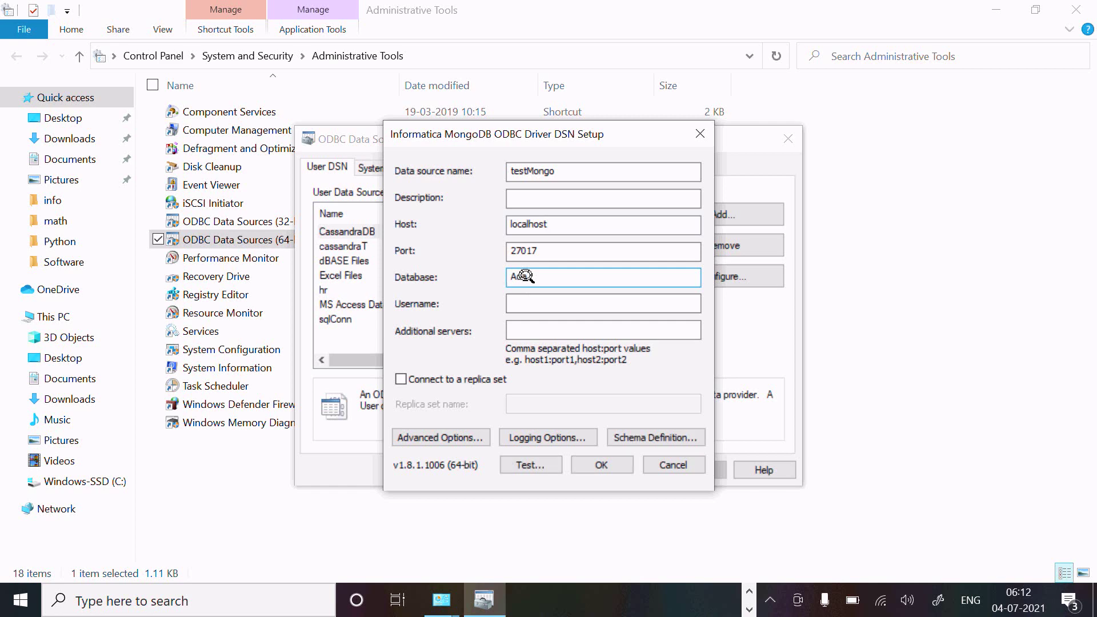
{"action": "type", "text": "Adam"}
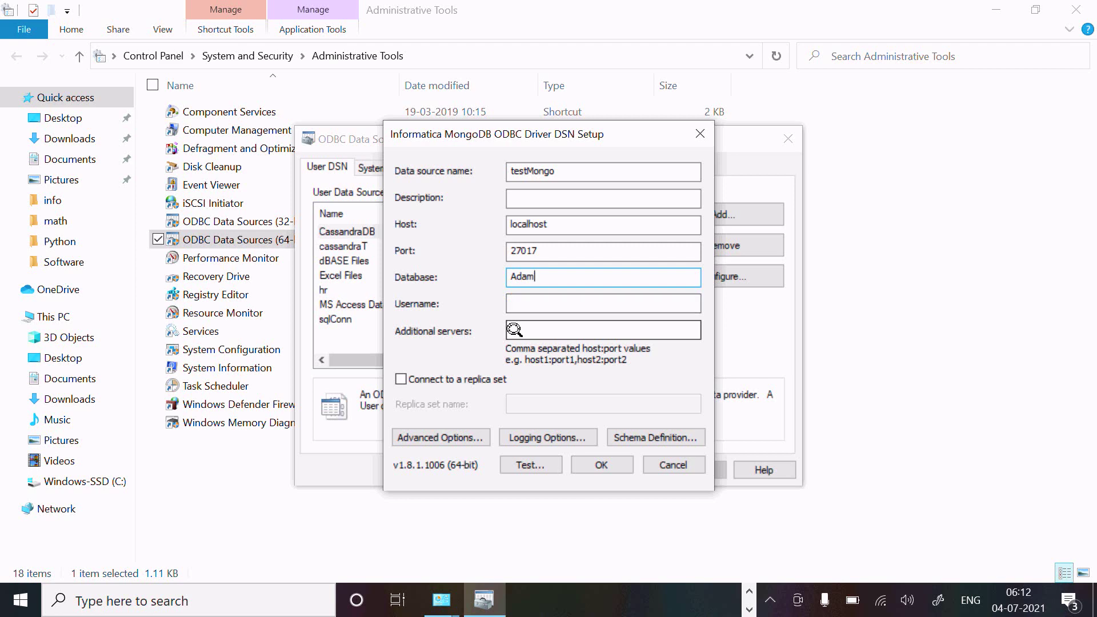
Test the testMongo connection successfully, save the DSN, and close the ODBC administrator
{"action": "left_click", "coordinate": [515, 462]}
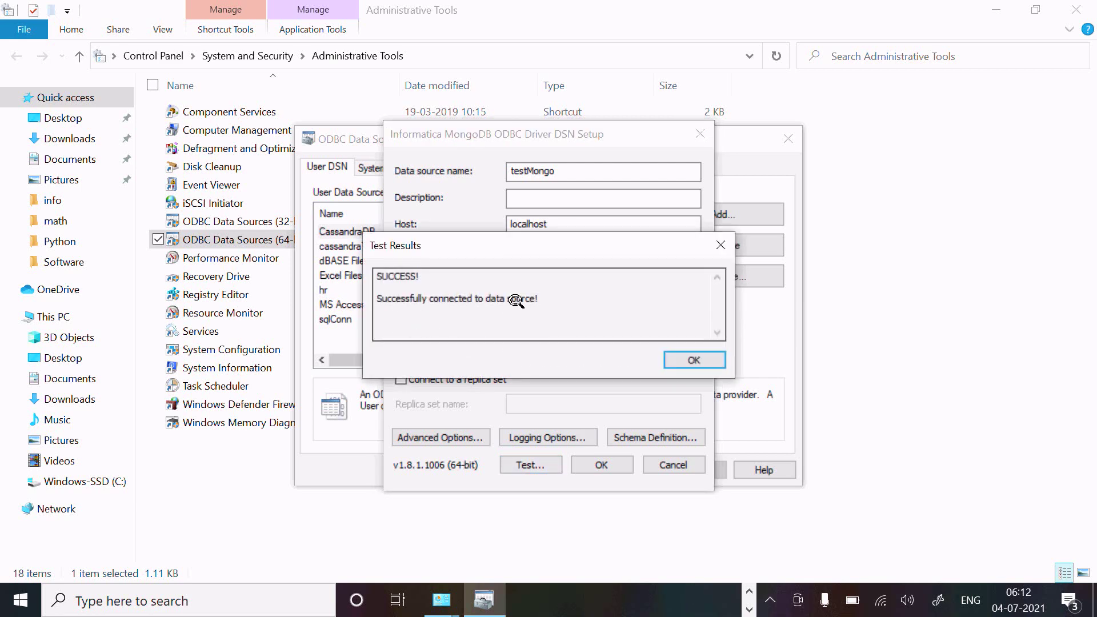
{"action": "left_click", "coordinate": [685, 355]}
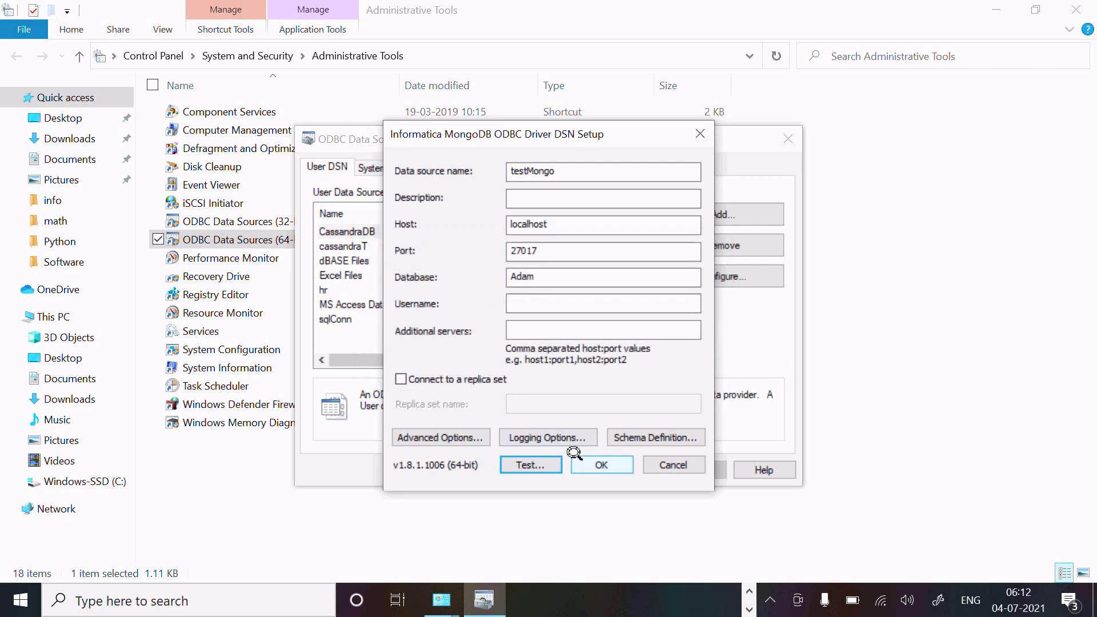
{"action": "left_click", "coordinate": [595, 462]}
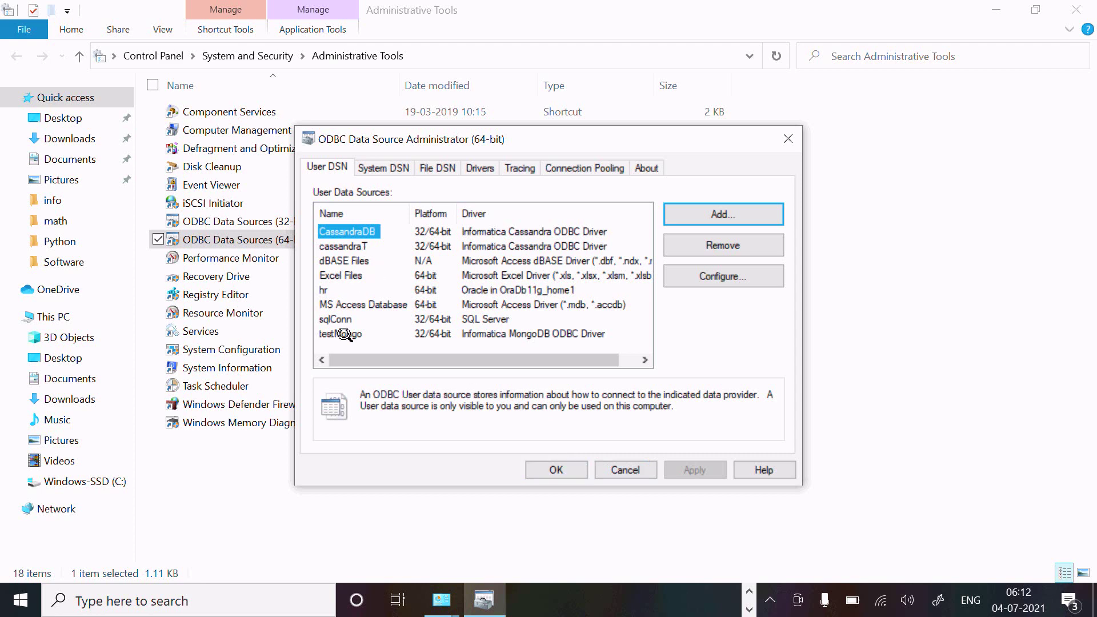
{"action": "left_click", "coordinate": [343, 332]}
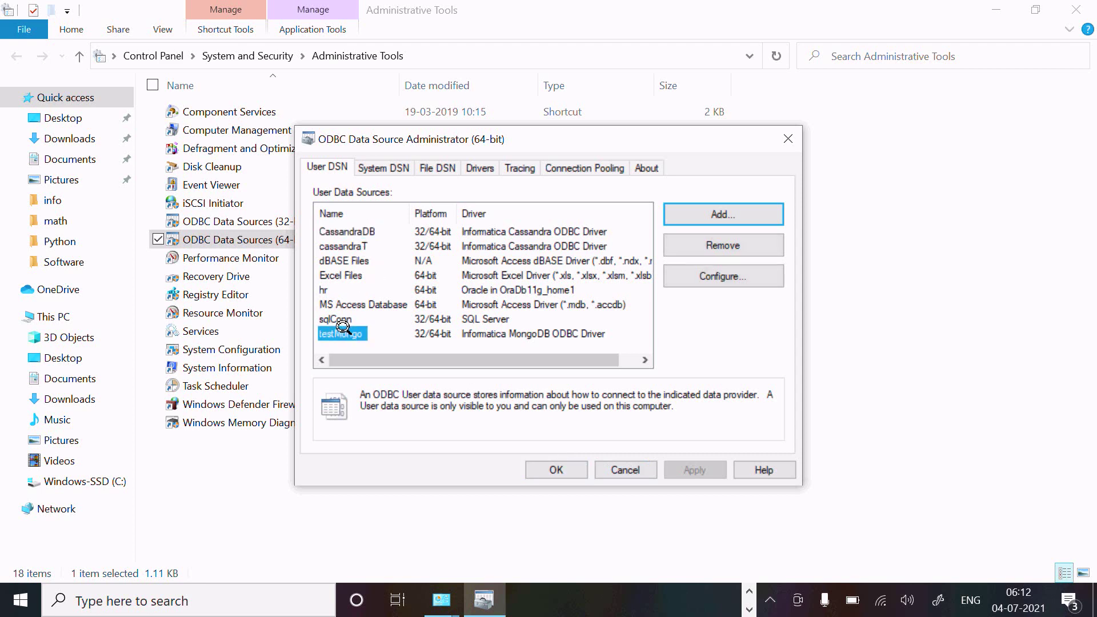
{"action": "left_click", "coordinate": [540, 466]}
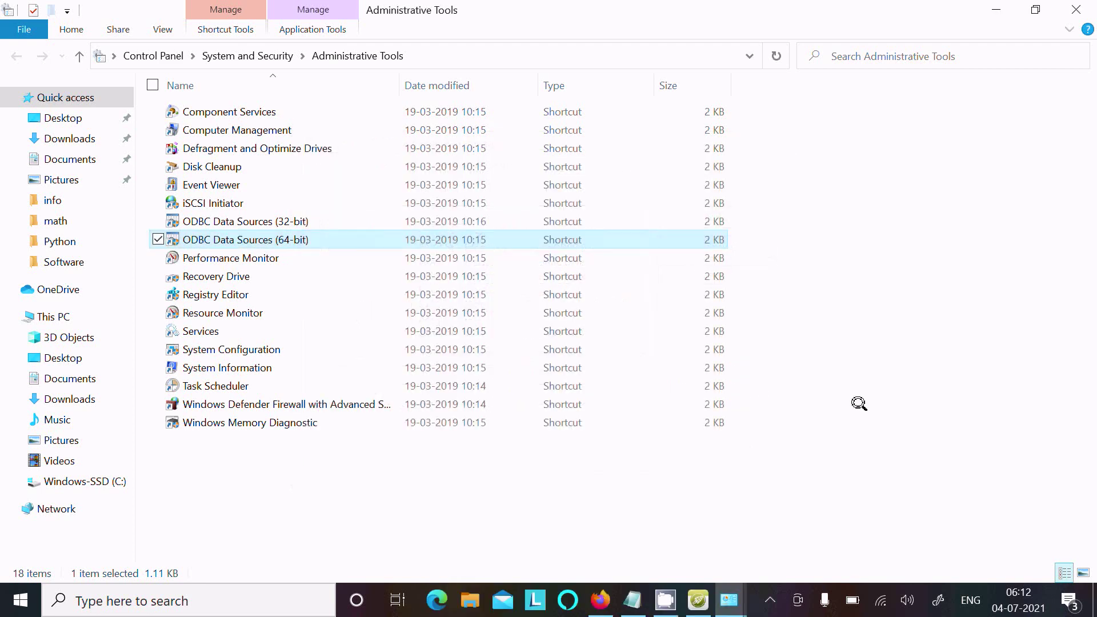
Close the Control Panel windows and start Excel with a new blank workbook
{"action": "left_click", "coordinate": [1067, 8]}
{"action": "left_click", "coordinate": [1068, 8]}
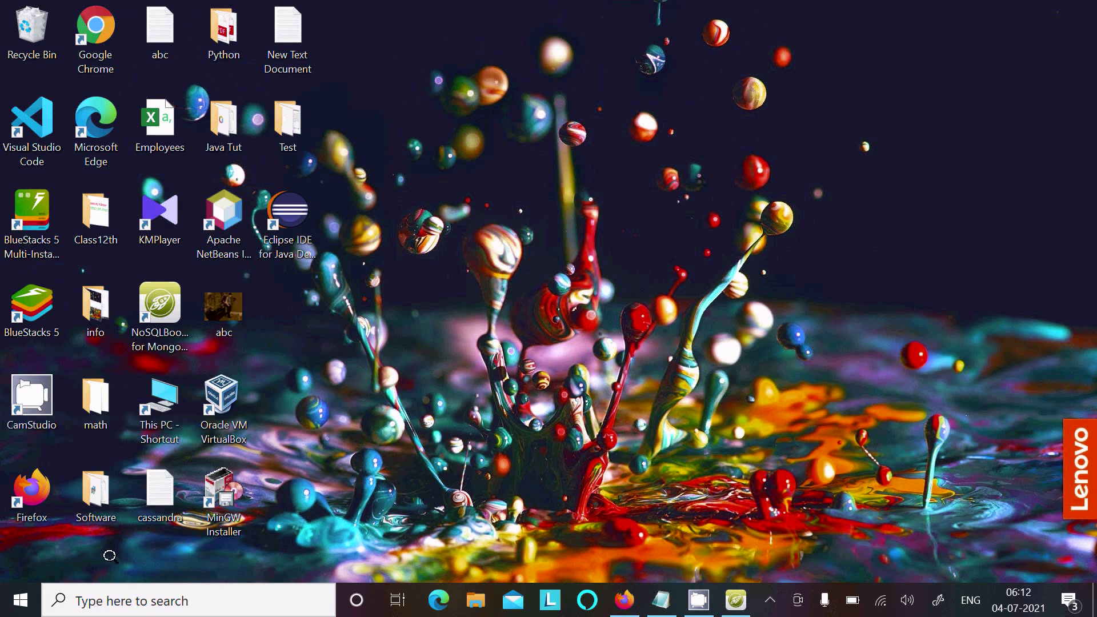
{"action": "left_click", "coordinate": [92, 593]}
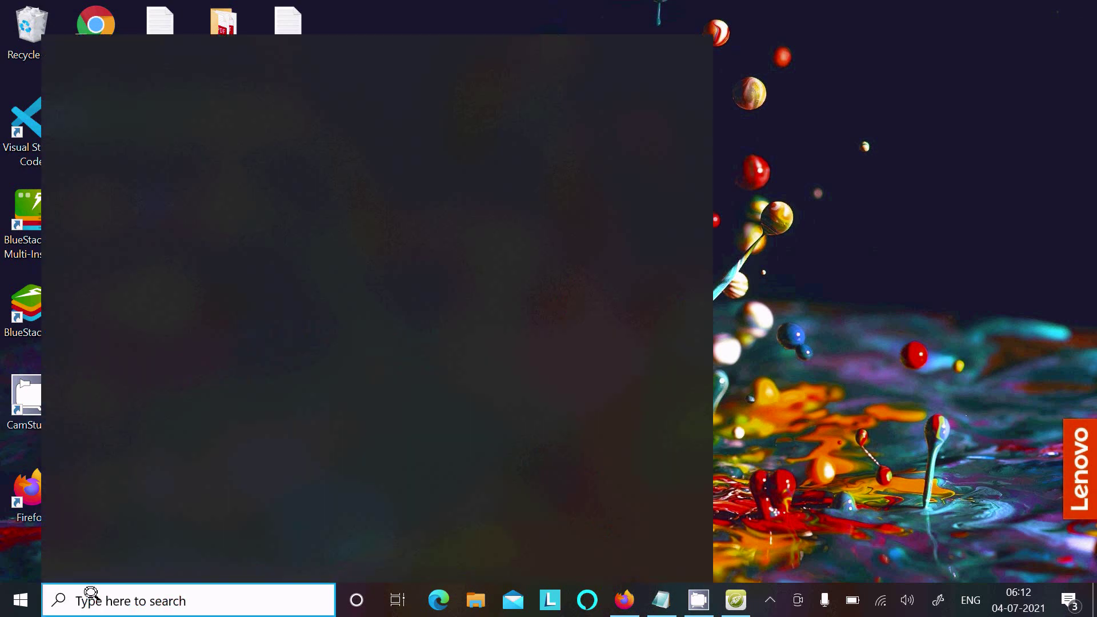
{"action": "type", "text": "e"}
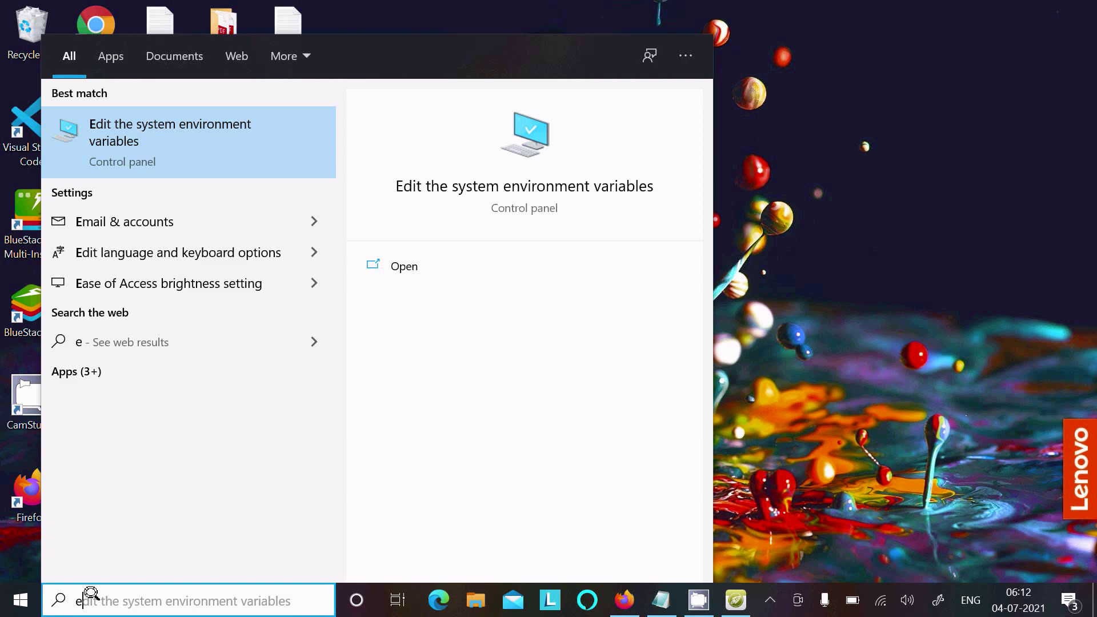
{"action": "type", "text": "x"}
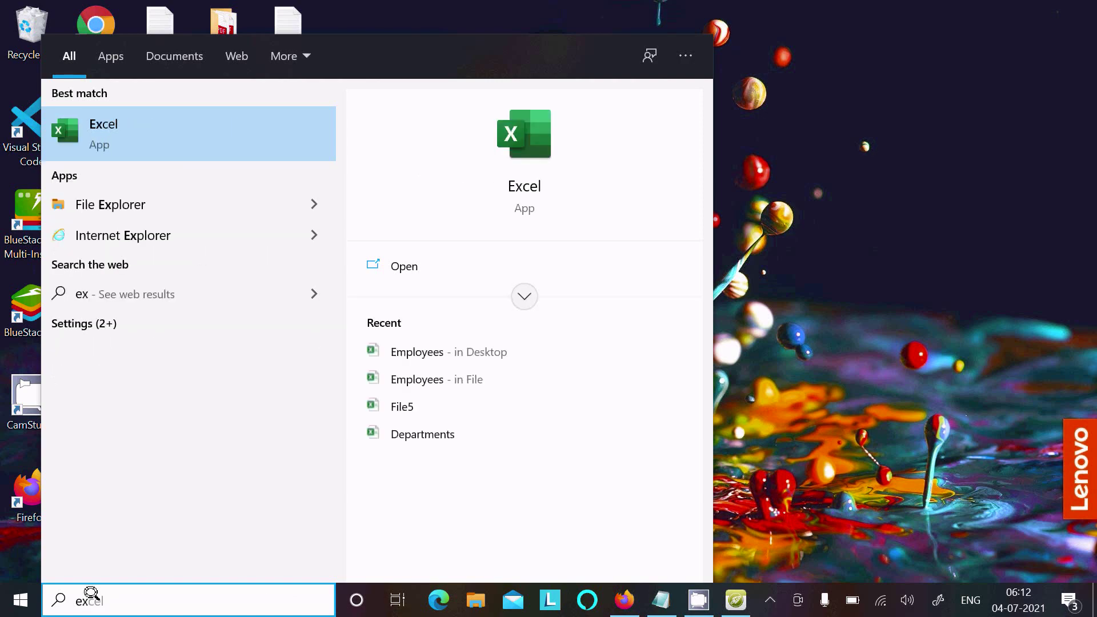
{"action": "key", "text": "Return"}
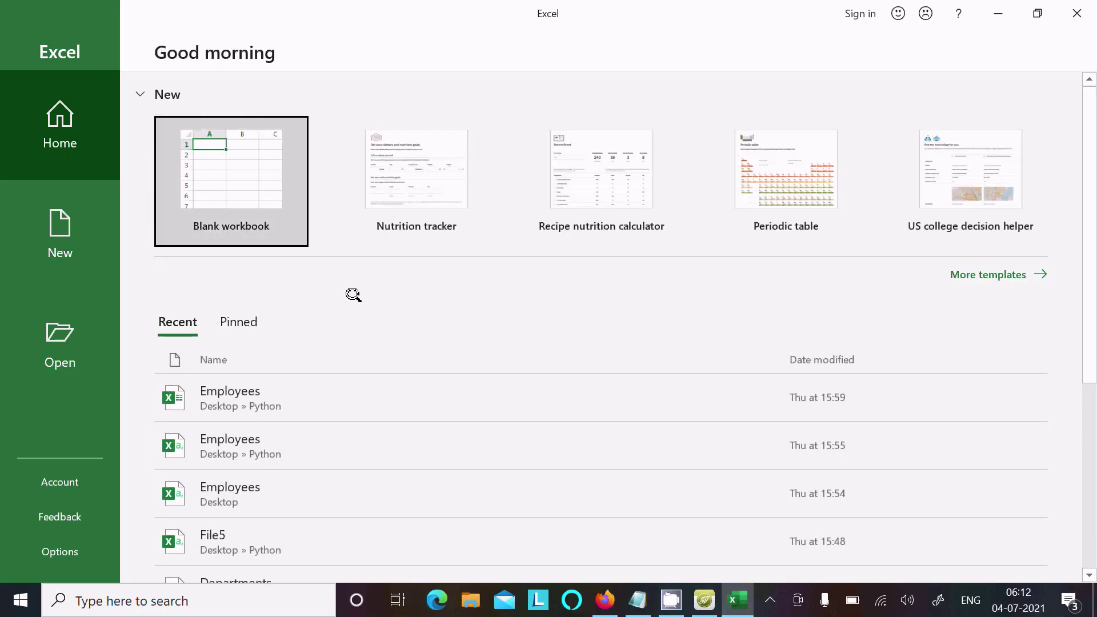
{"action": "left_click", "coordinate": [228, 184]}
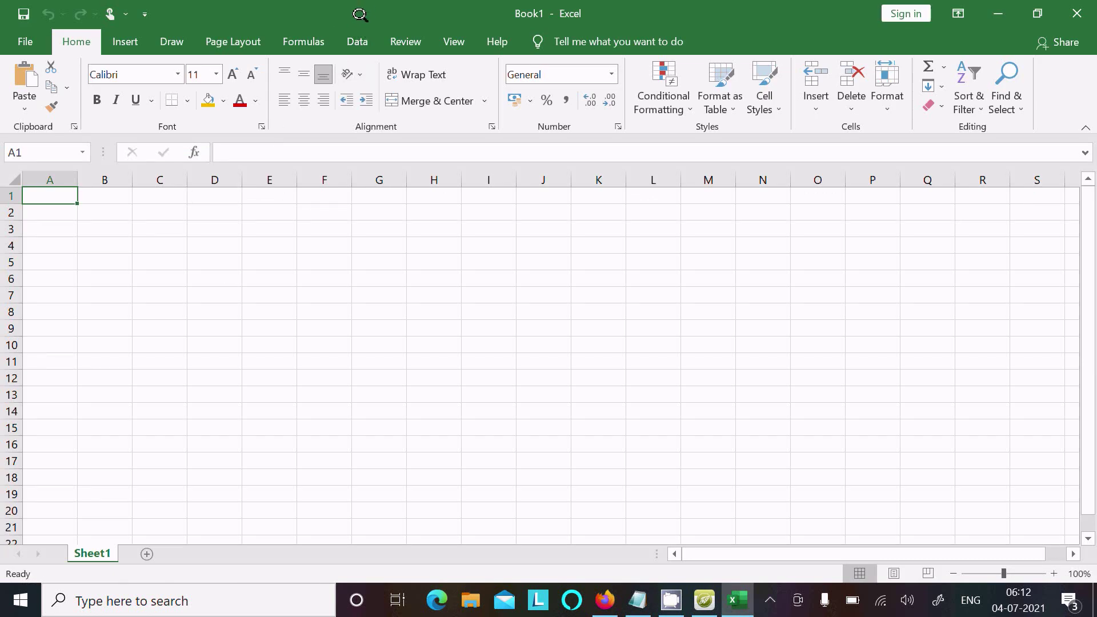
Choose Data > Get Data > From Other Sources > From ODBC
{"action": "left_click", "coordinate": [354, 36]}
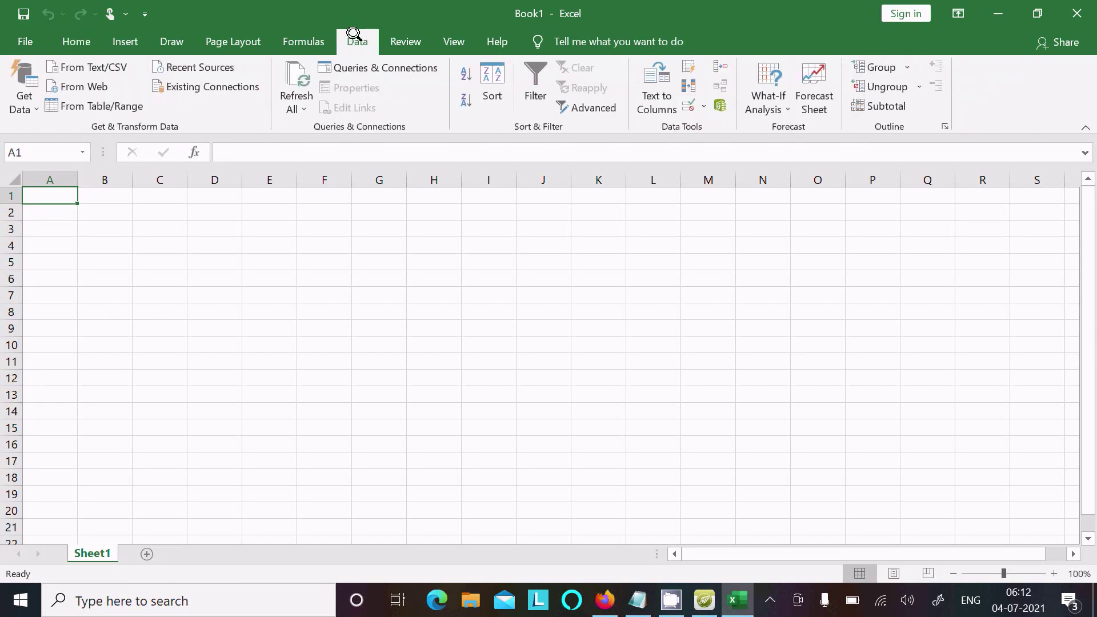
{"action": "left_click", "coordinate": [26, 104]}
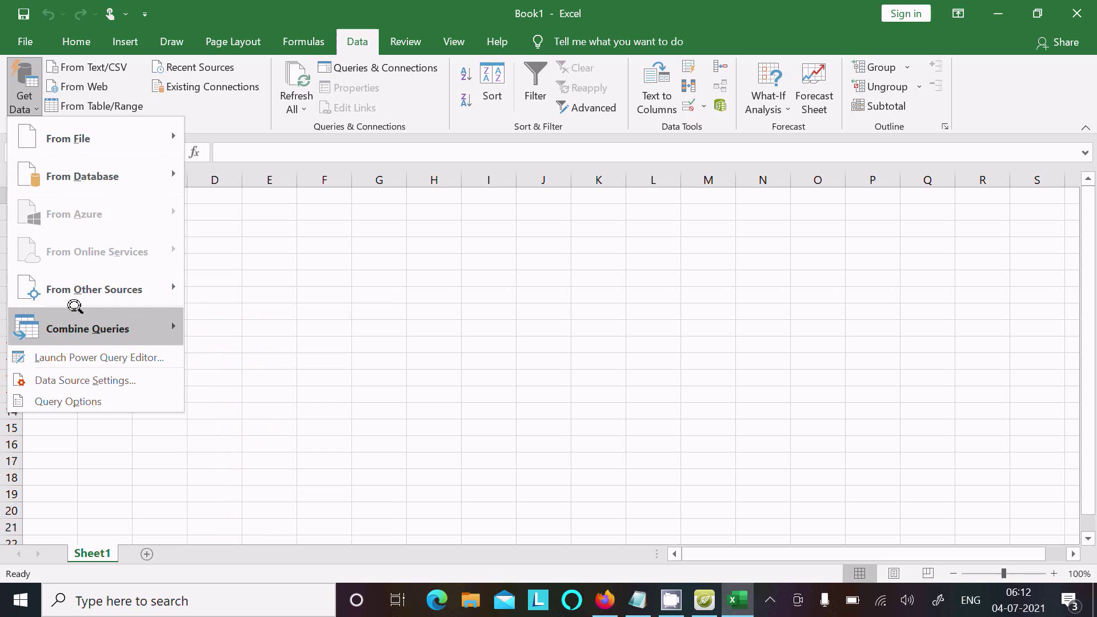
{"action": "mouse_move", "coordinate": [114, 278]}
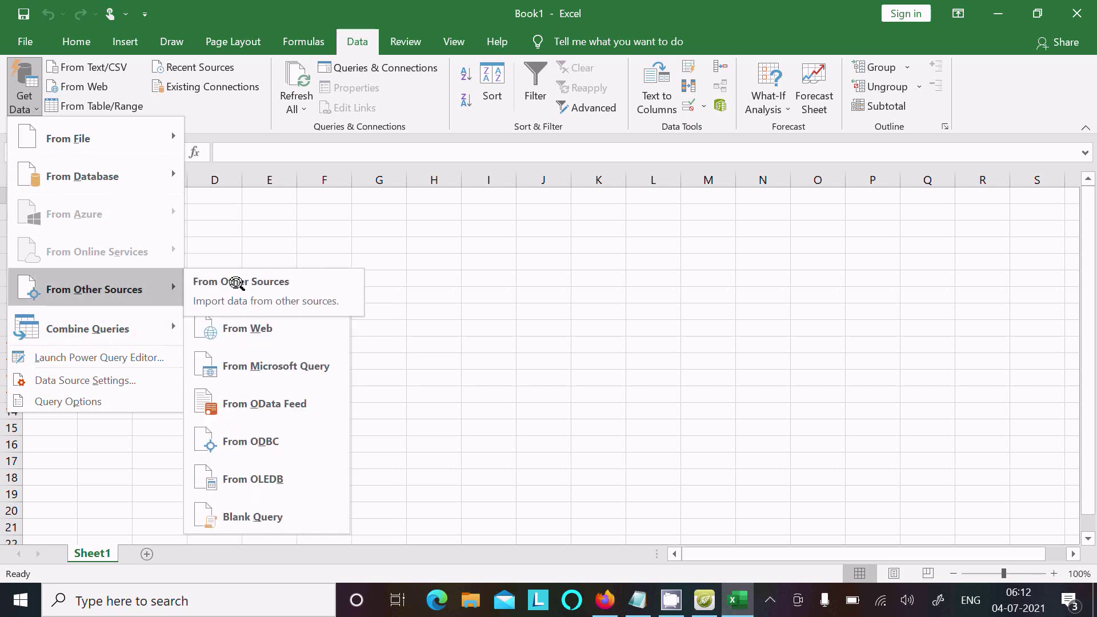
{"action": "left_click", "coordinate": [254, 437]}
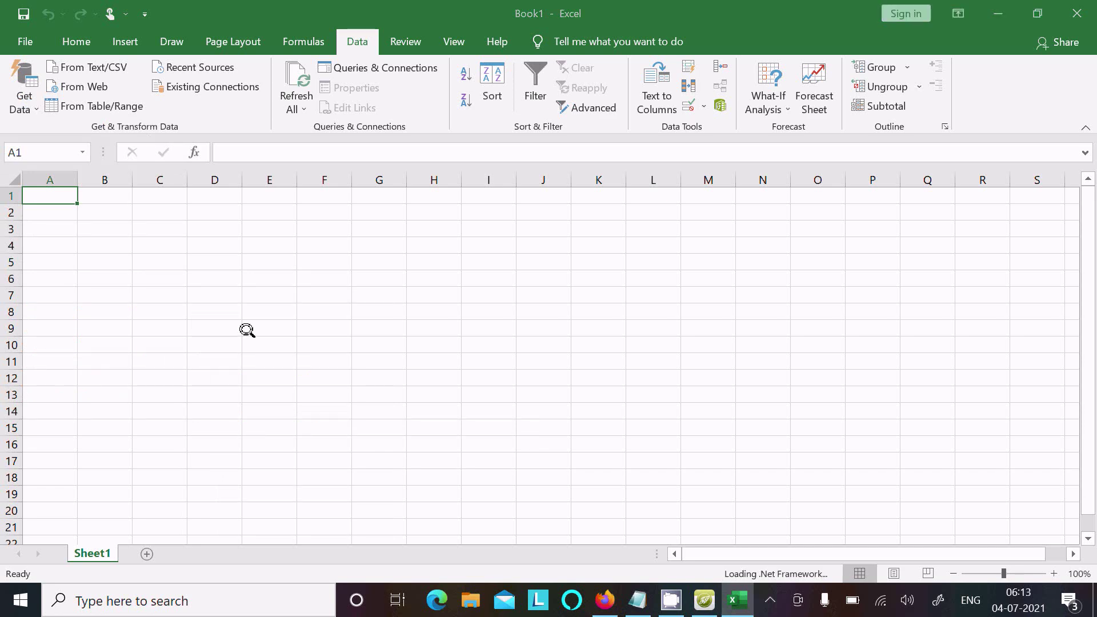
Pick testMongo as the data source name, leaving Advanced options collapsed
{"action": "left_click", "coordinate": [380, 276]}
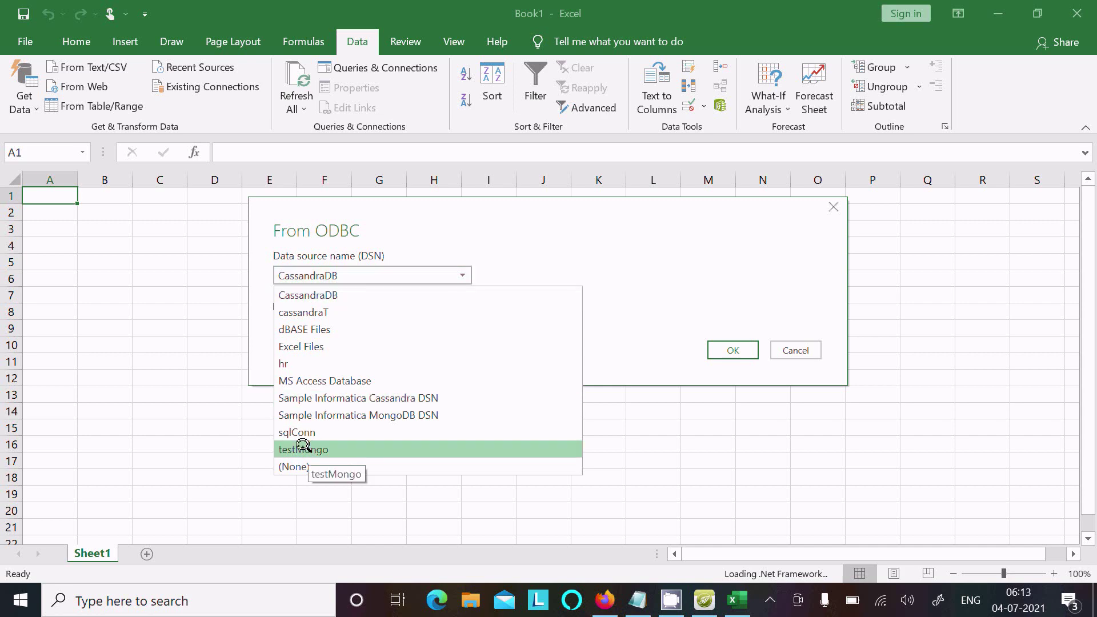
{"action": "left_click", "coordinate": [303, 449]}
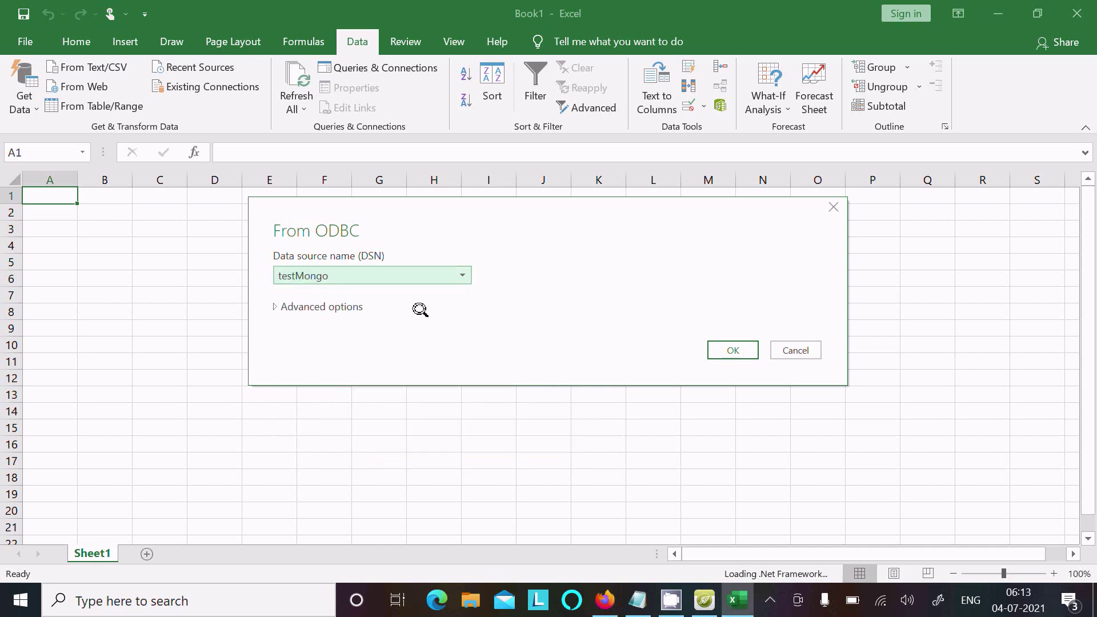
{"action": "left_click", "coordinate": [280, 304]}
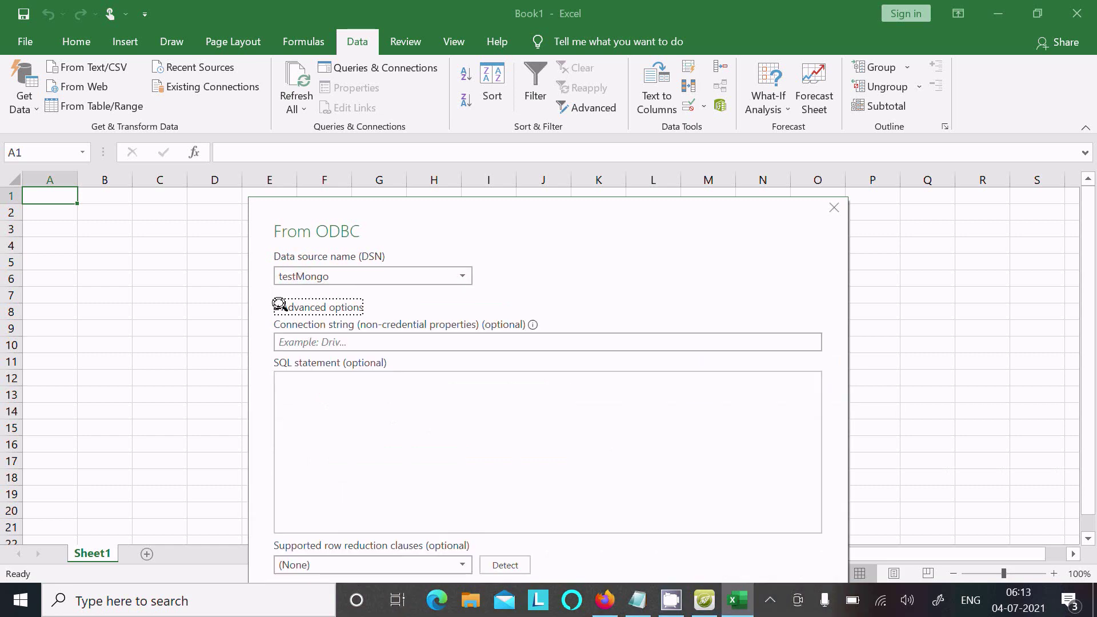
{"action": "left_click", "coordinate": [279, 304]}
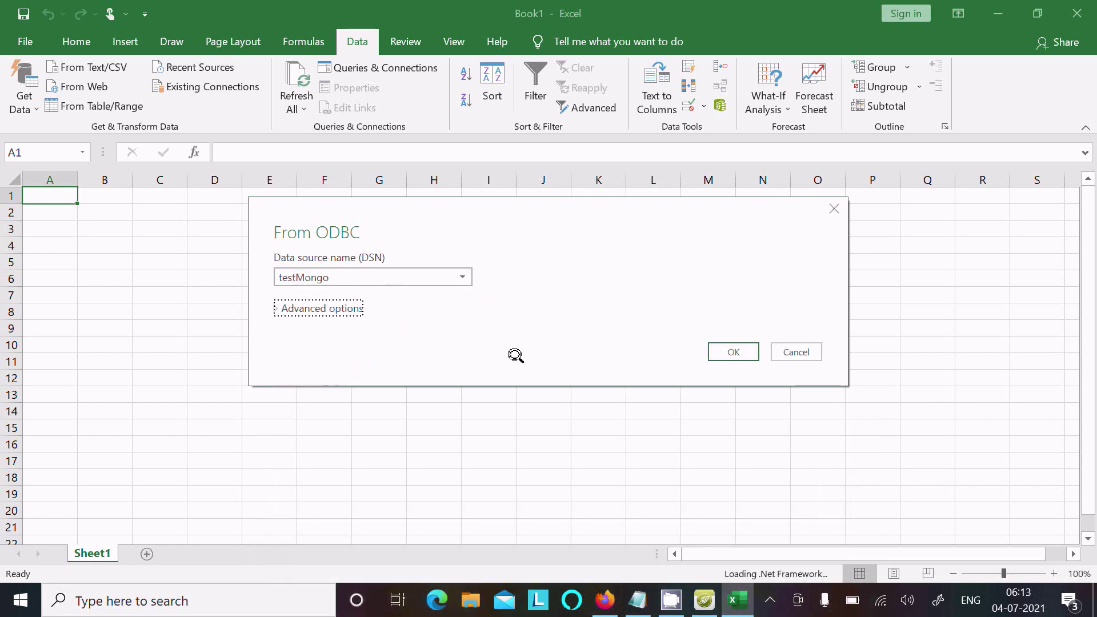
Confirm testMongo and connect using the current Windows credentials
{"action": "left_click", "coordinate": [727, 350]}
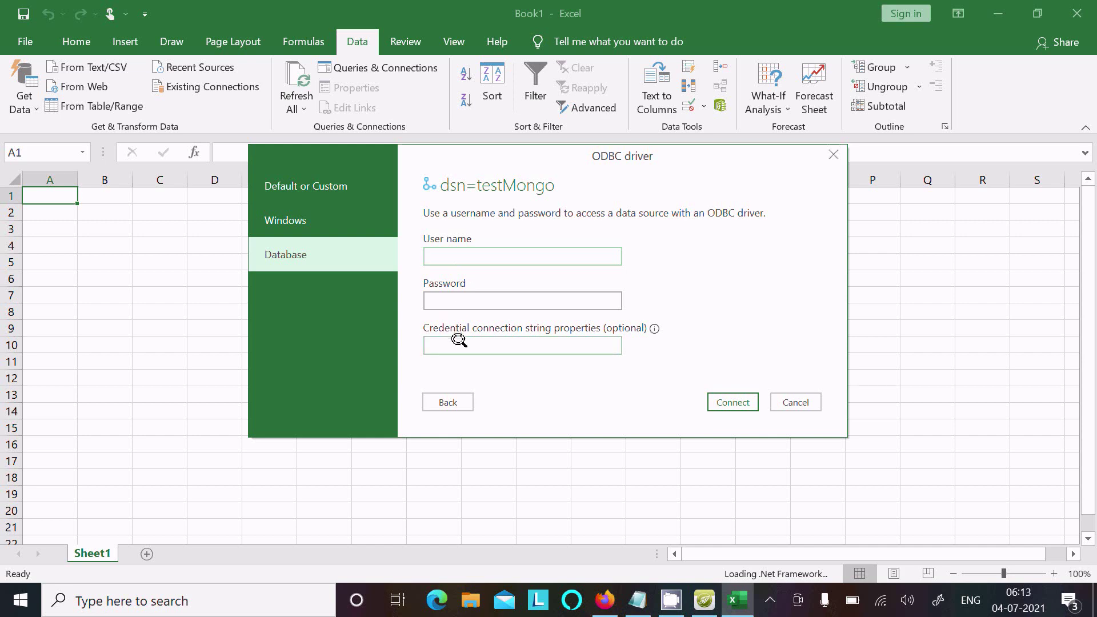
{"action": "left_click", "coordinate": [300, 211]}
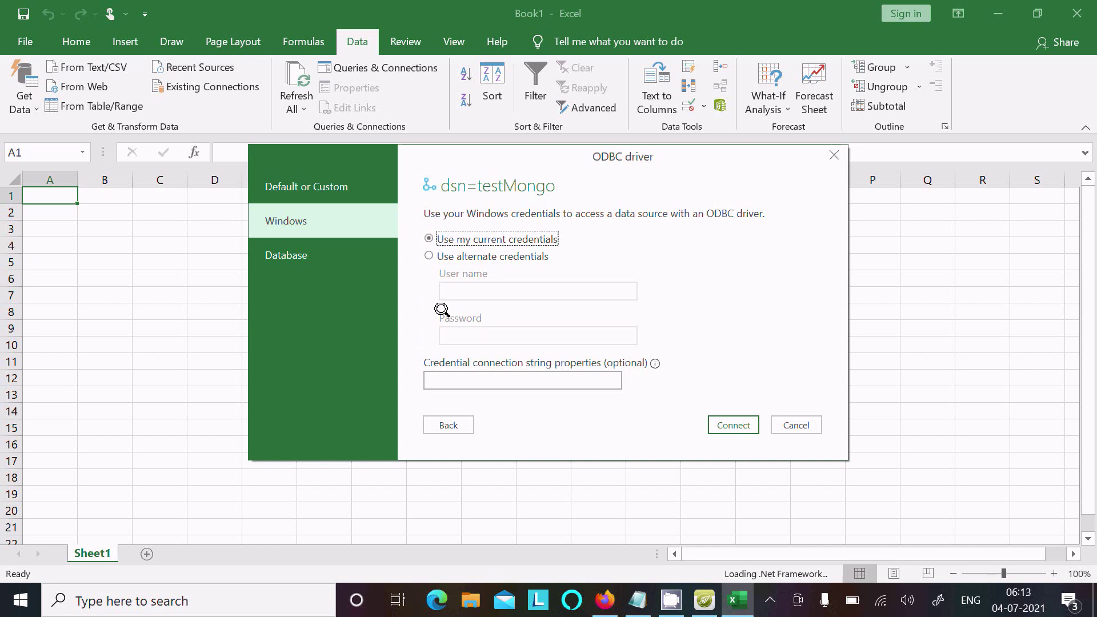
{"action": "left_click", "coordinate": [729, 421]}
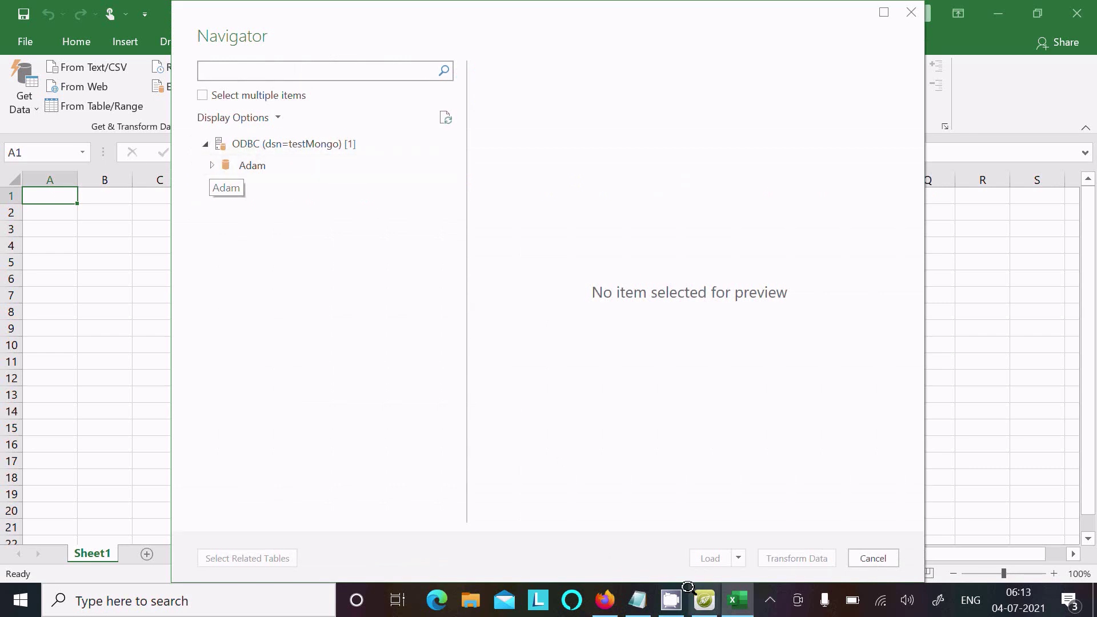
Expand Adam in the Navigator, preview Employees, and send it to Transform Data
{"action": "left_click", "coordinate": [704, 600]}
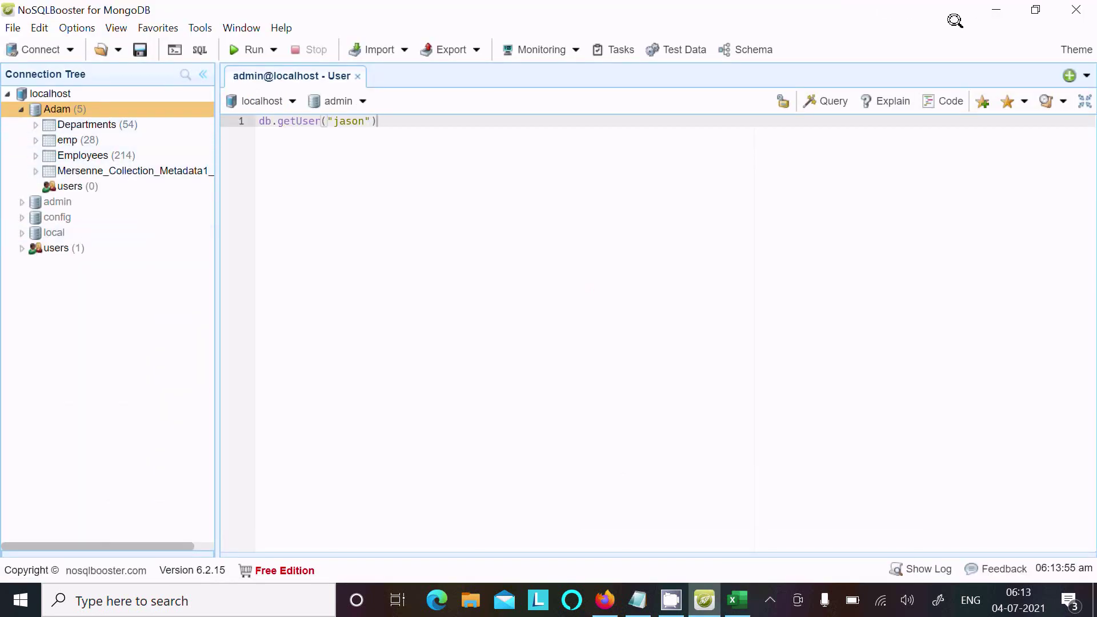
{"action": "left_click", "coordinate": [996, 10]}
{"action": "left_click", "coordinate": [220, 167]}
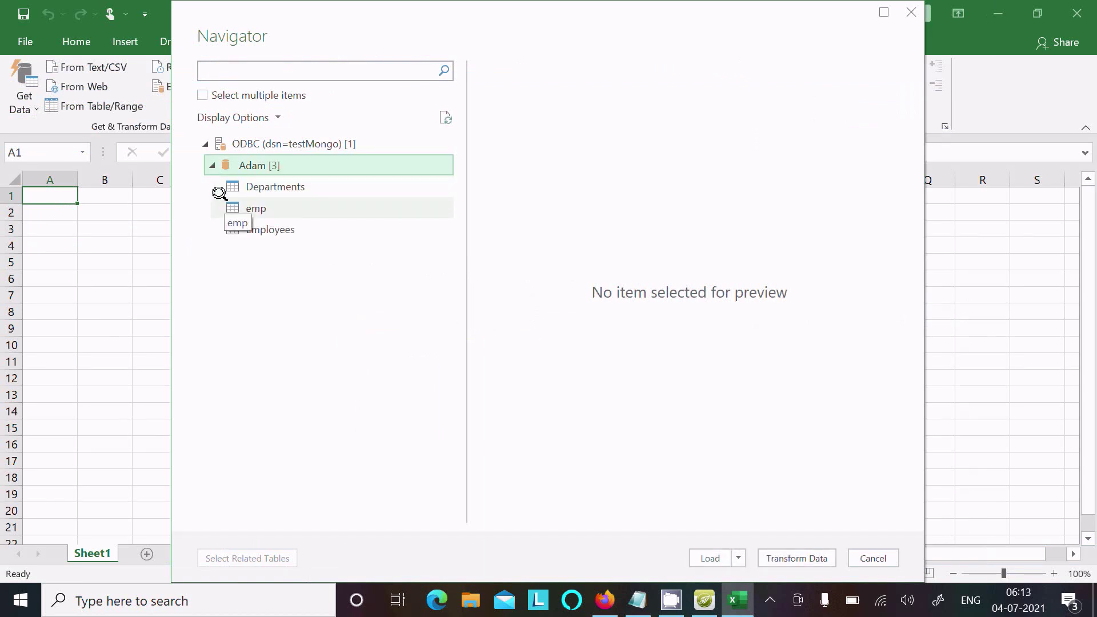
{"action": "left_click", "coordinate": [258, 228]}
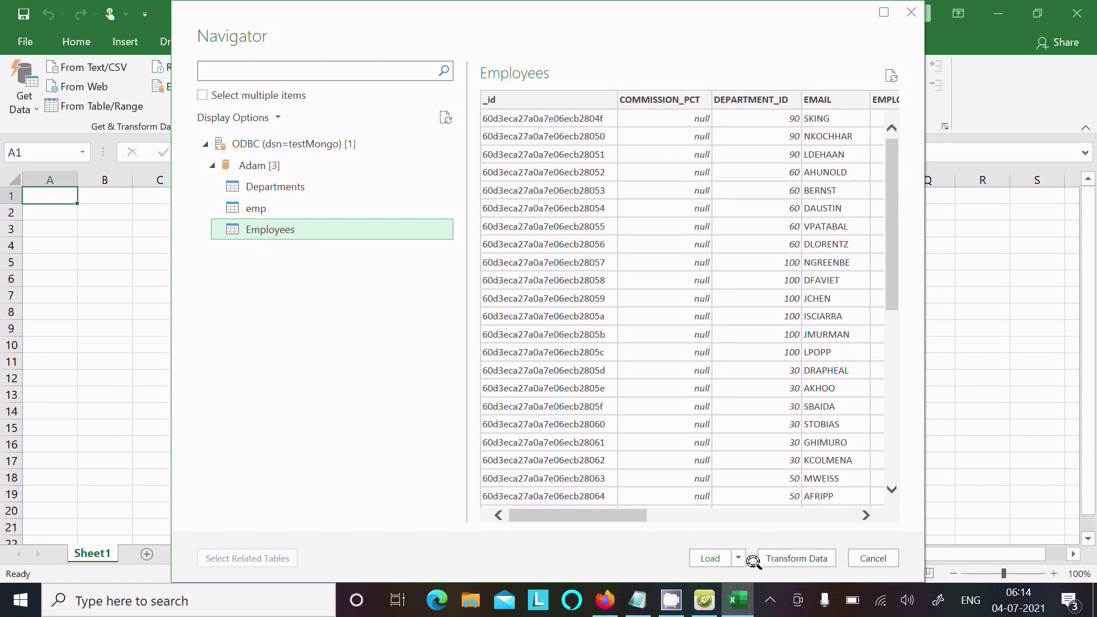
{"action": "left_click", "coordinate": [774, 555]}
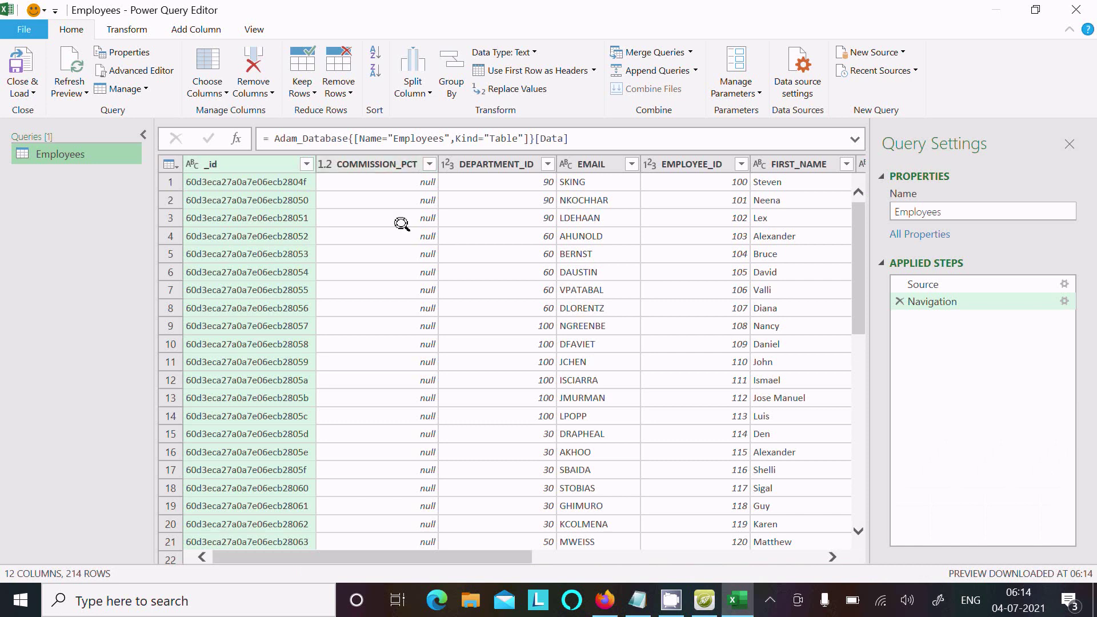
Close Power Query choosing Keep to load Employees, then bring NoSQLBooster forward
{"action": "left_click", "coordinate": [1081, 7]}
{"action": "left_click", "coordinate": [559, 317]}
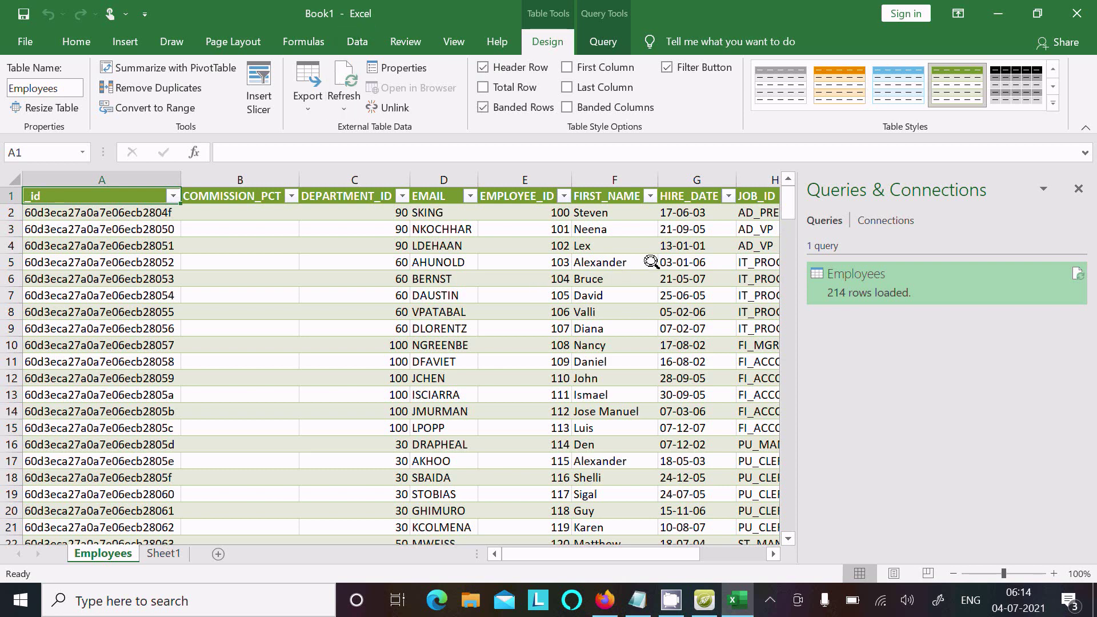
{"action": "left_click", "coordinate": [704, 600]}
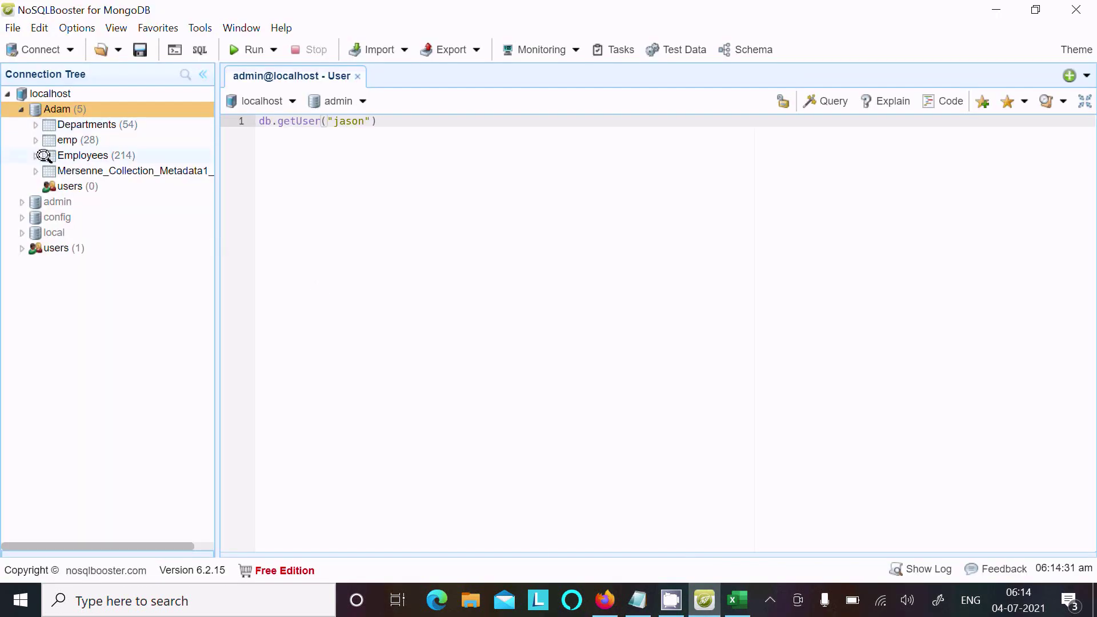
Query the first 100 Employees documents in NoSQLBooster, show them as a table grid, and return to Excel
{"action": "double_click", "coordinate": [57, 150]}
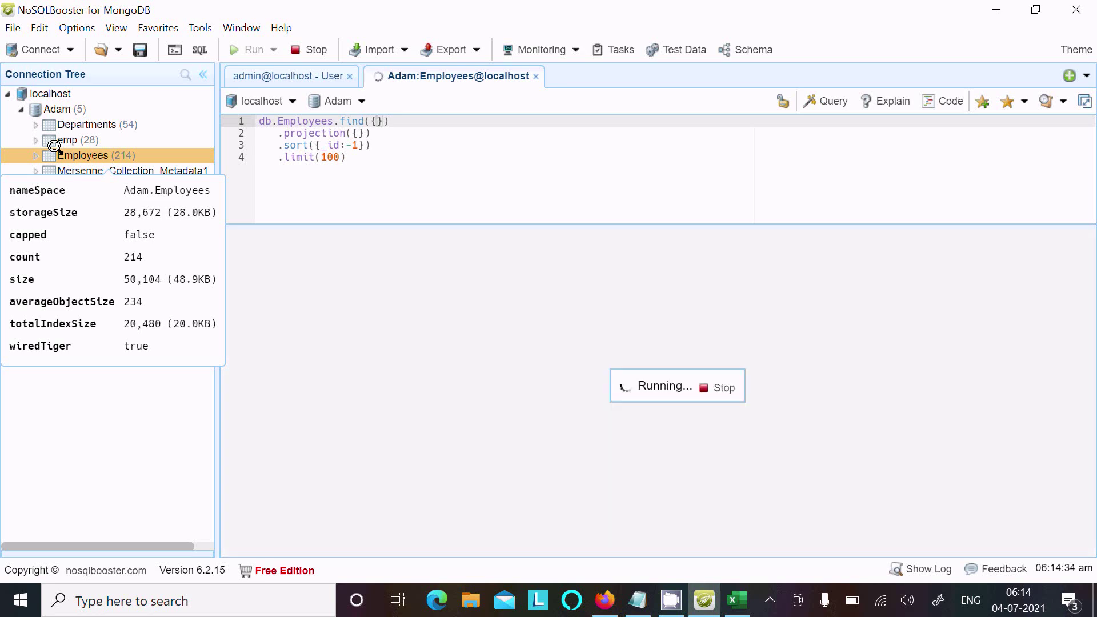
{"action": "right_click", "coordinate": [56, 150]}
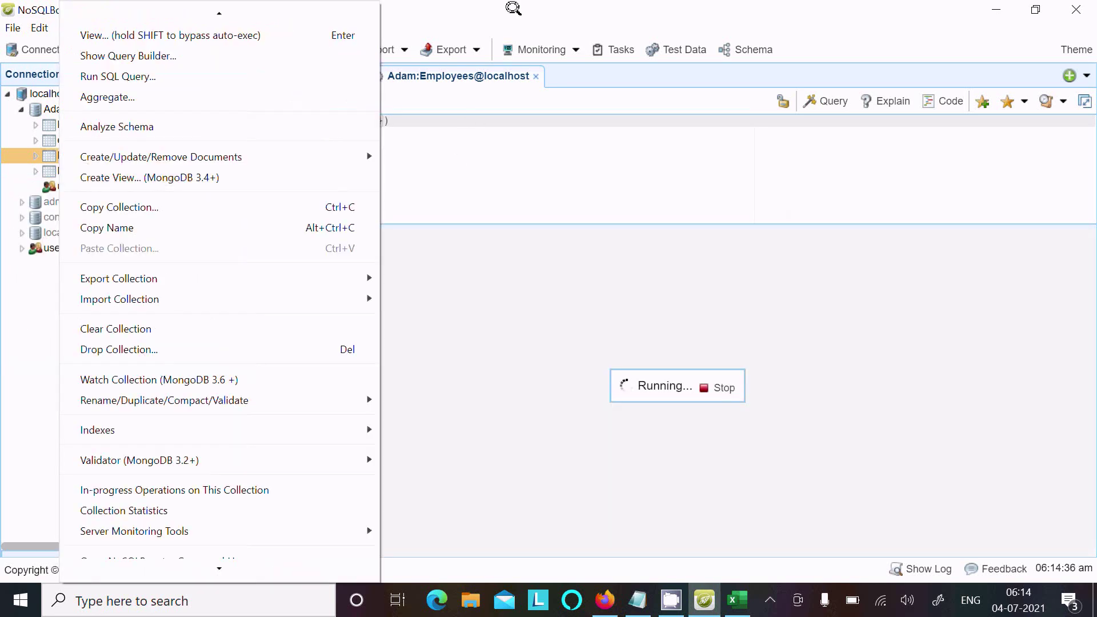
{"action": "left_click", "coordinate": [513, 8]}
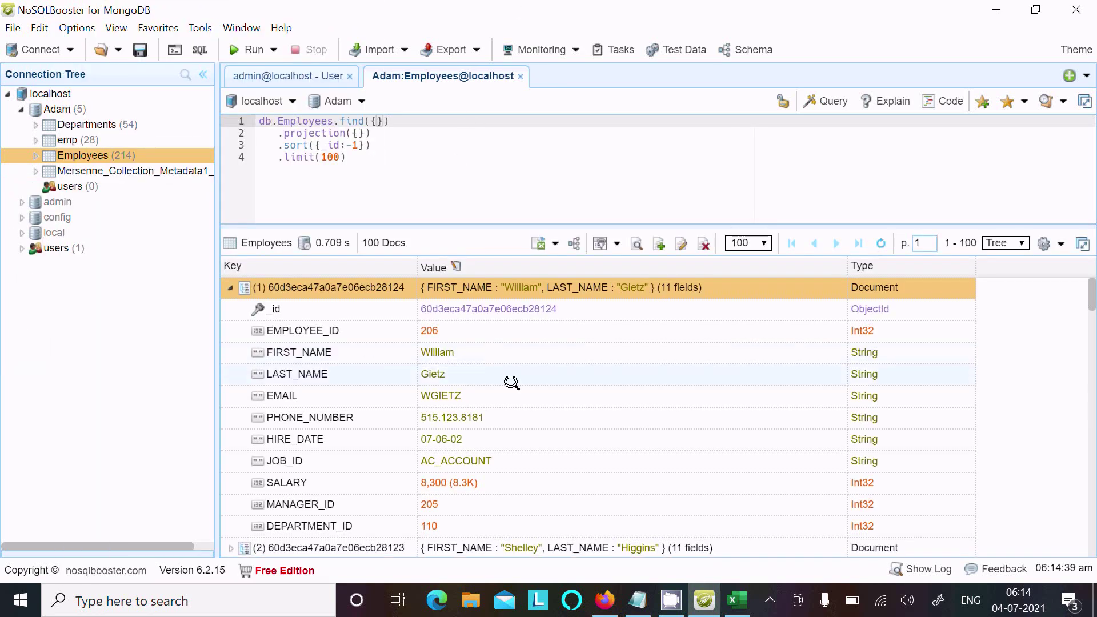
{"action": "left_click", "coordinate": [1019, 244]}
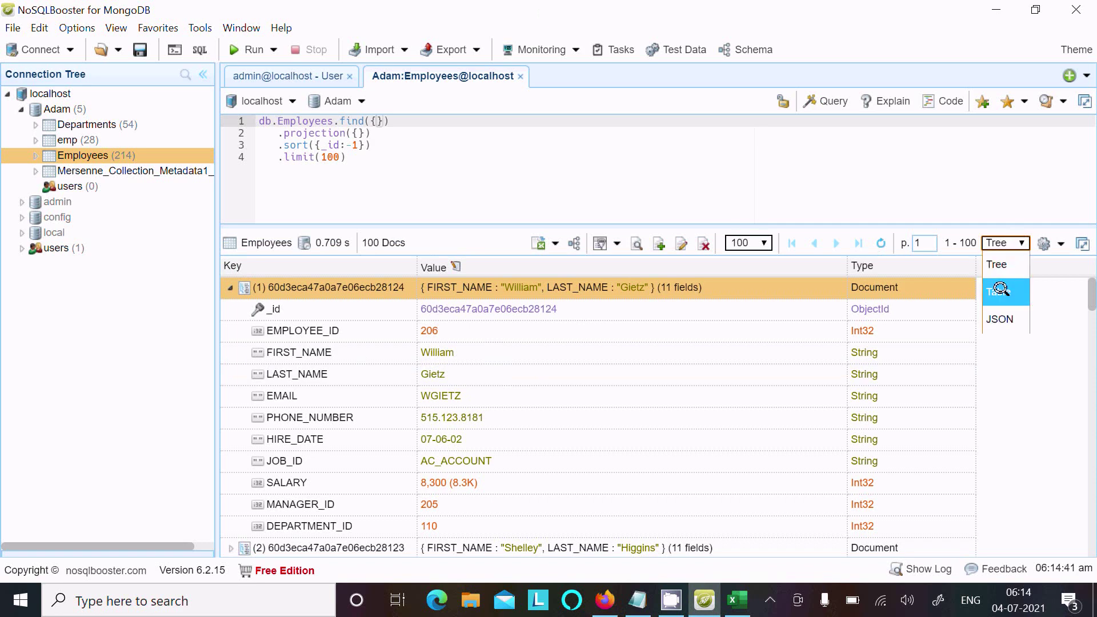
{"action": "left_click", "coordinate": [998, 293]}
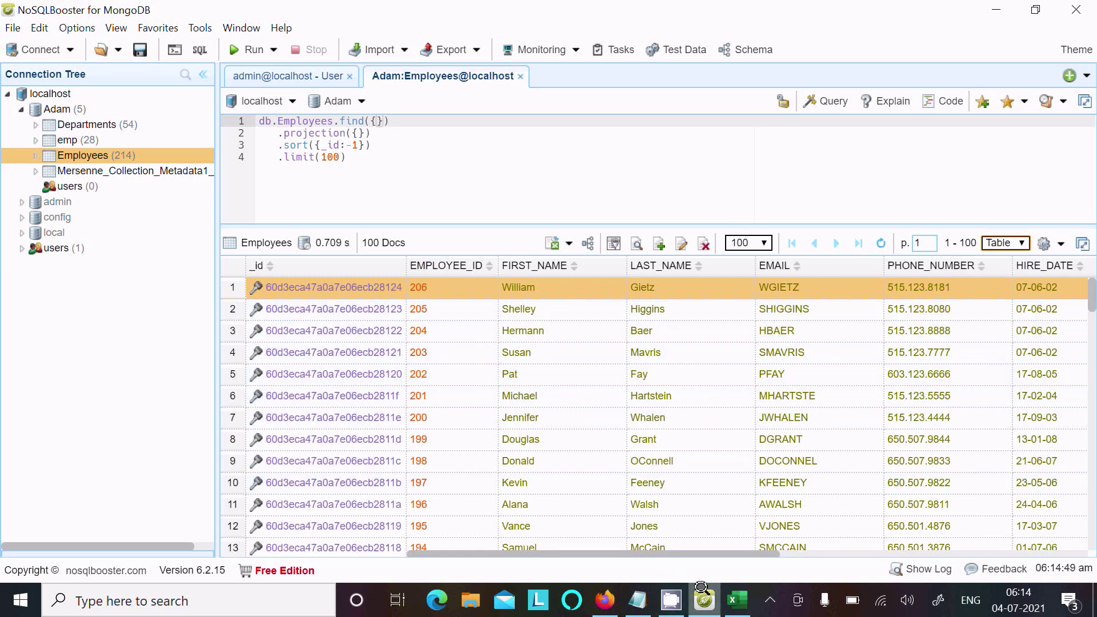
{"action": "key", "text": "alt+Tab"}
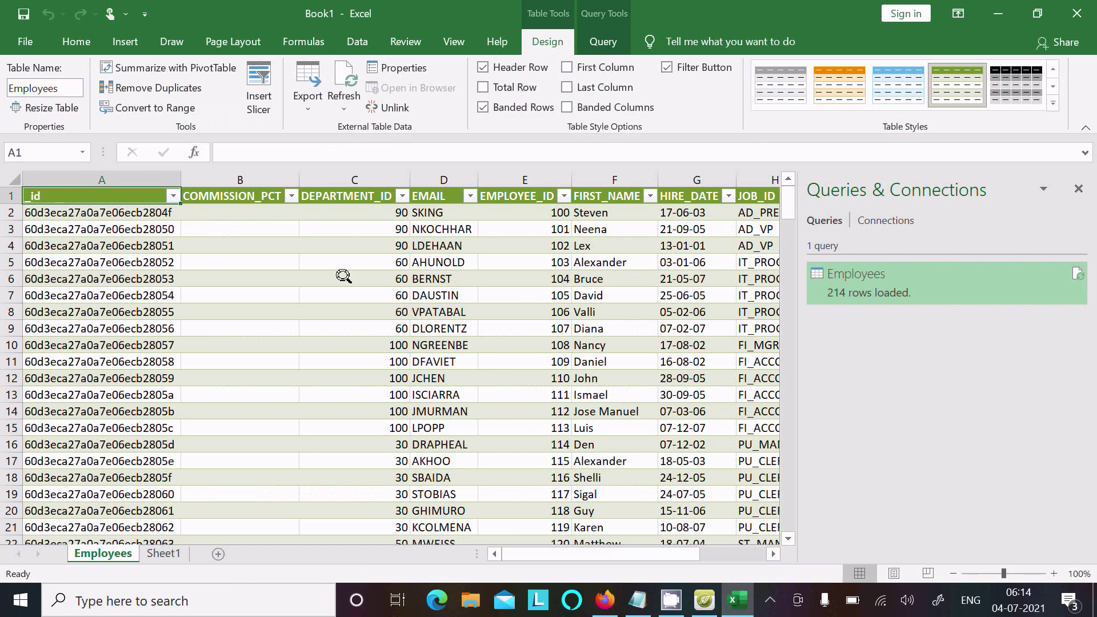
Apply the light blue banded table style to the Employees table and close the Queries & Connections pane
{"action": "left_click", "coordinate": [897, 80]}
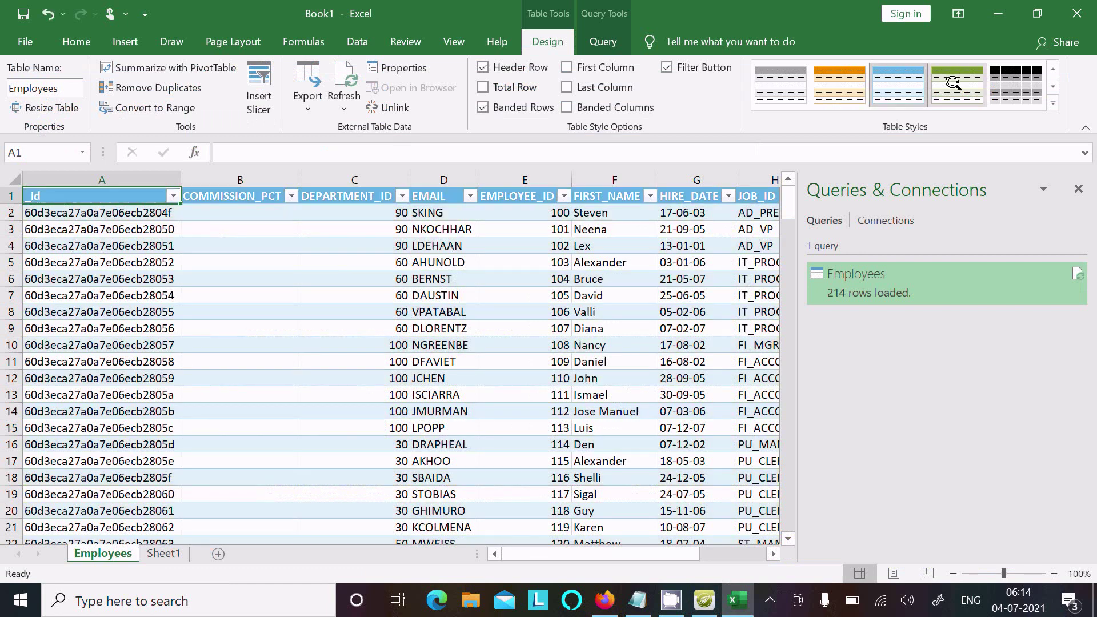
{"action": "left_click", "coordinate": [1077, 187]}
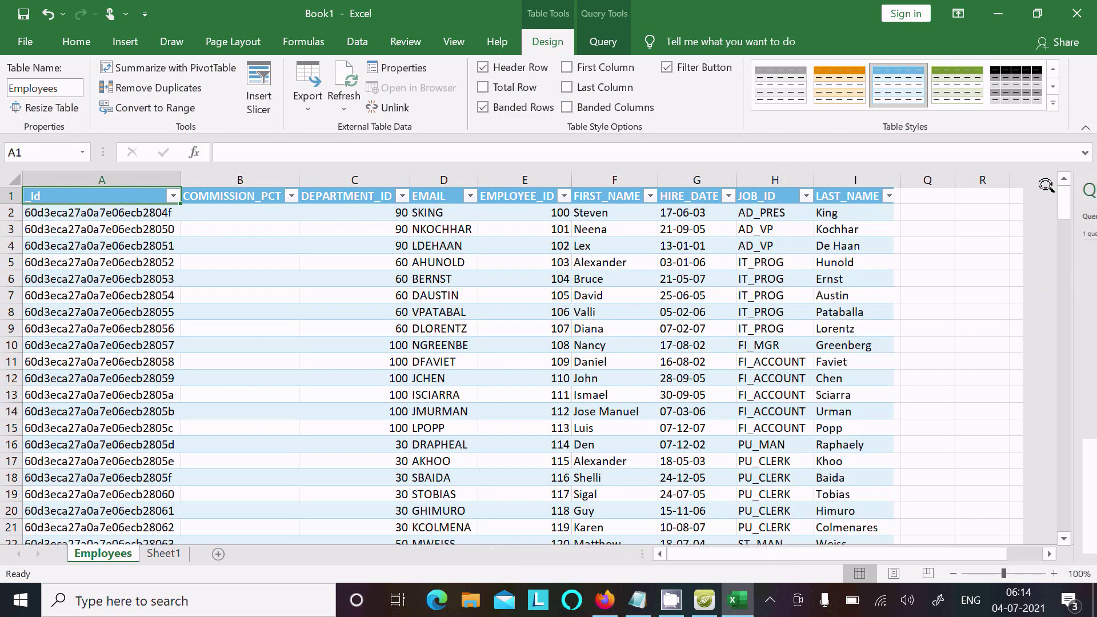
{"action": "left_click", "coordinate": [26, 40]}
{"action": "left_click", "coordinate": [21, 49]}
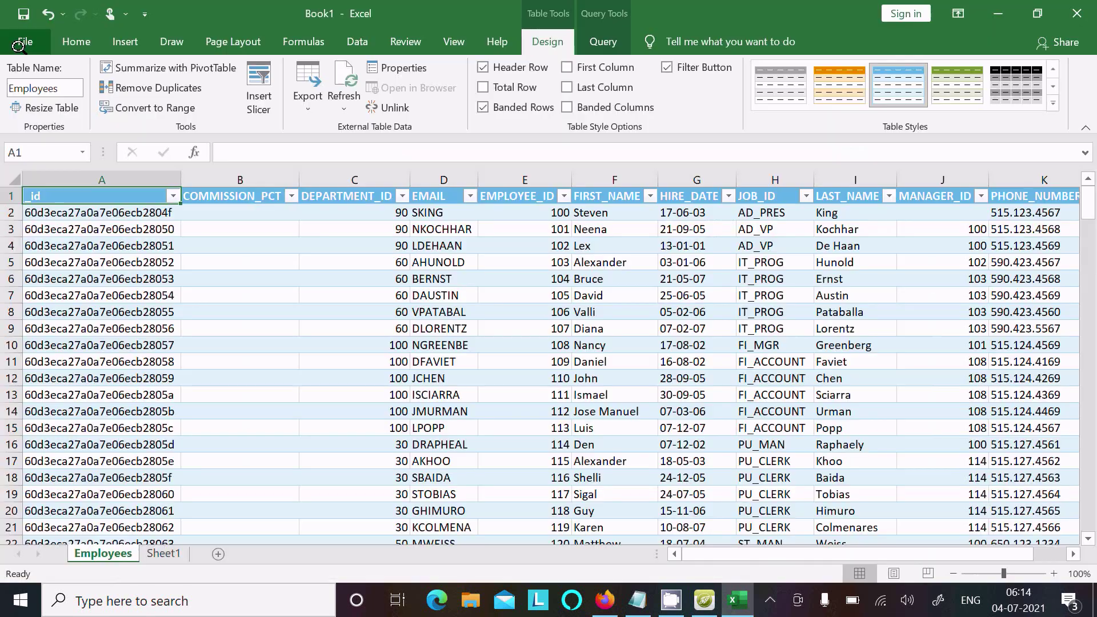
{"action": "left_click", "coordinate": [72, 39]}
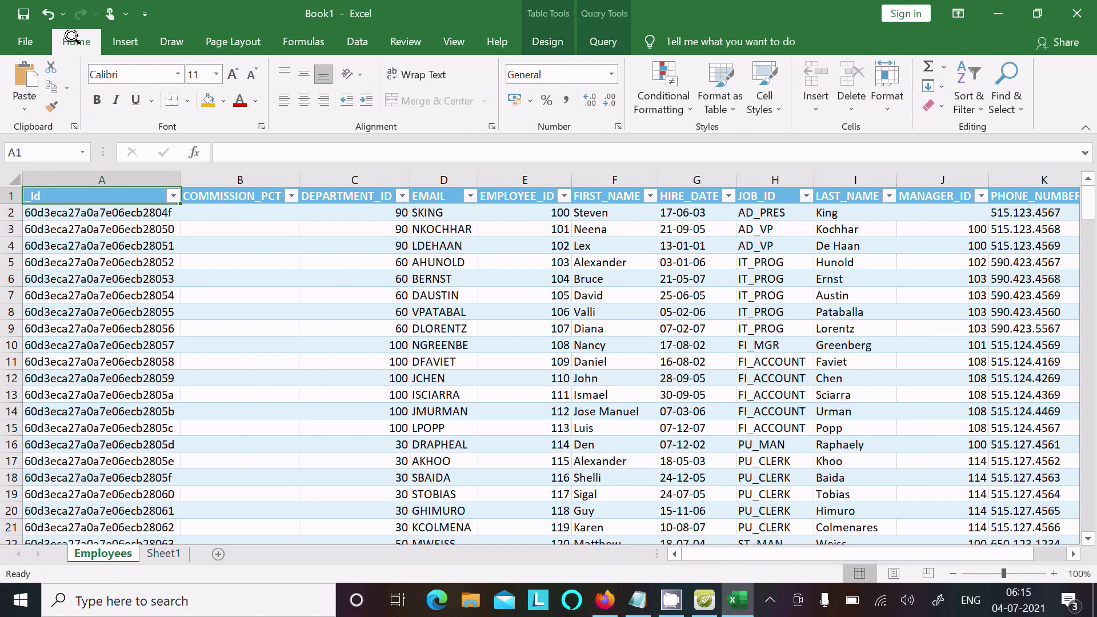
{"action": "left_click", "coordinate": [26, 33]}
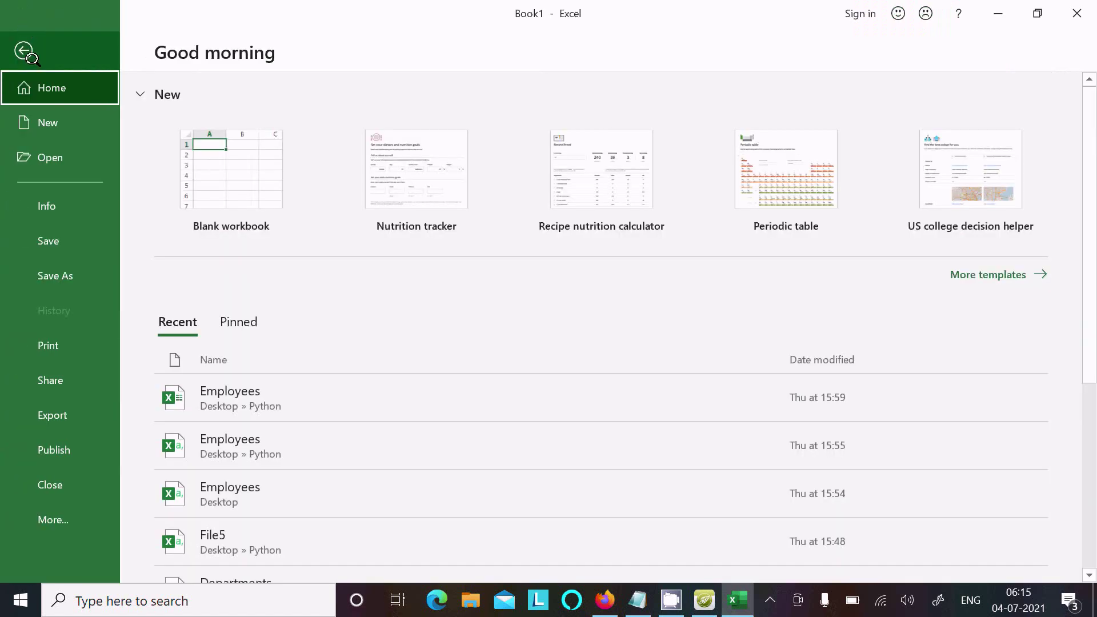
{"action": "left_click", "coordinate": [49, 241]}
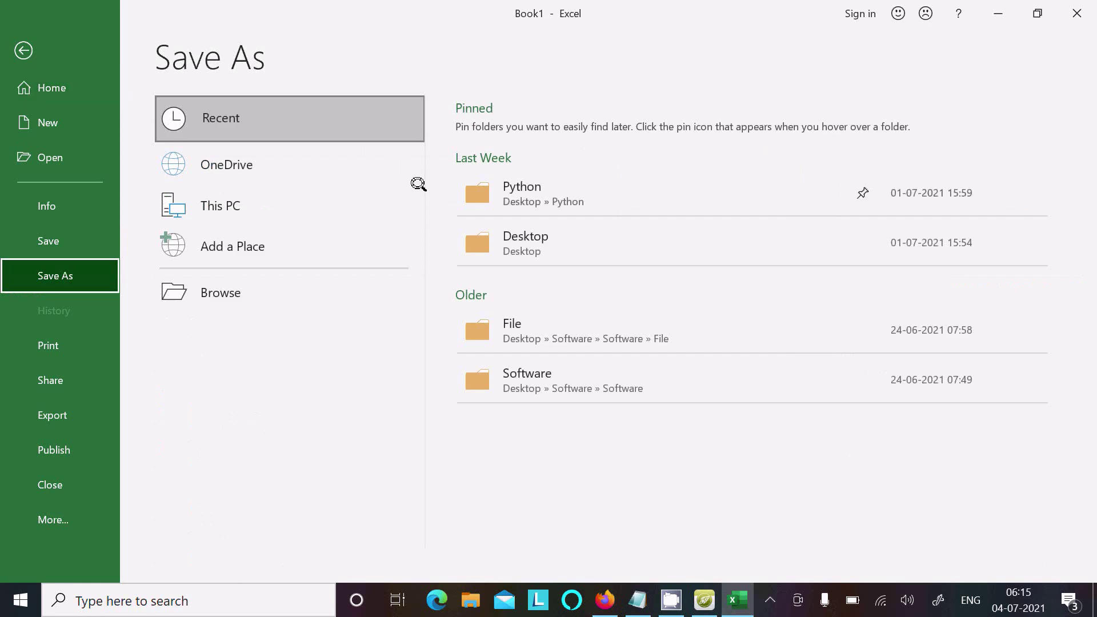
{"action": "left_click", "coordinate": [23, 50]}
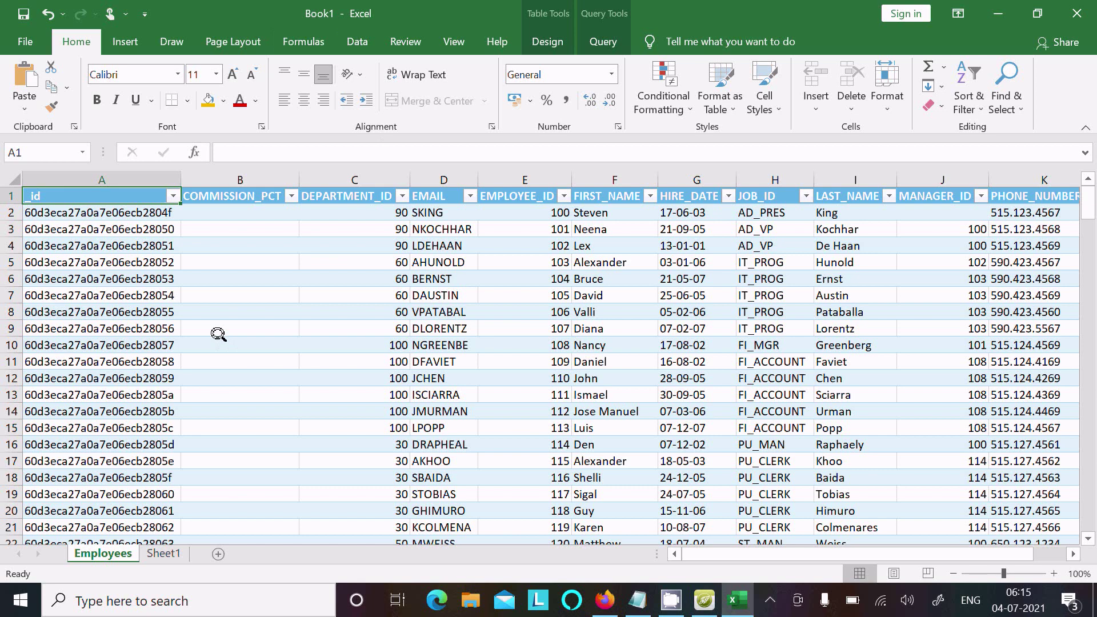
{"action": "left_click", "coordinate": [637, 600]}
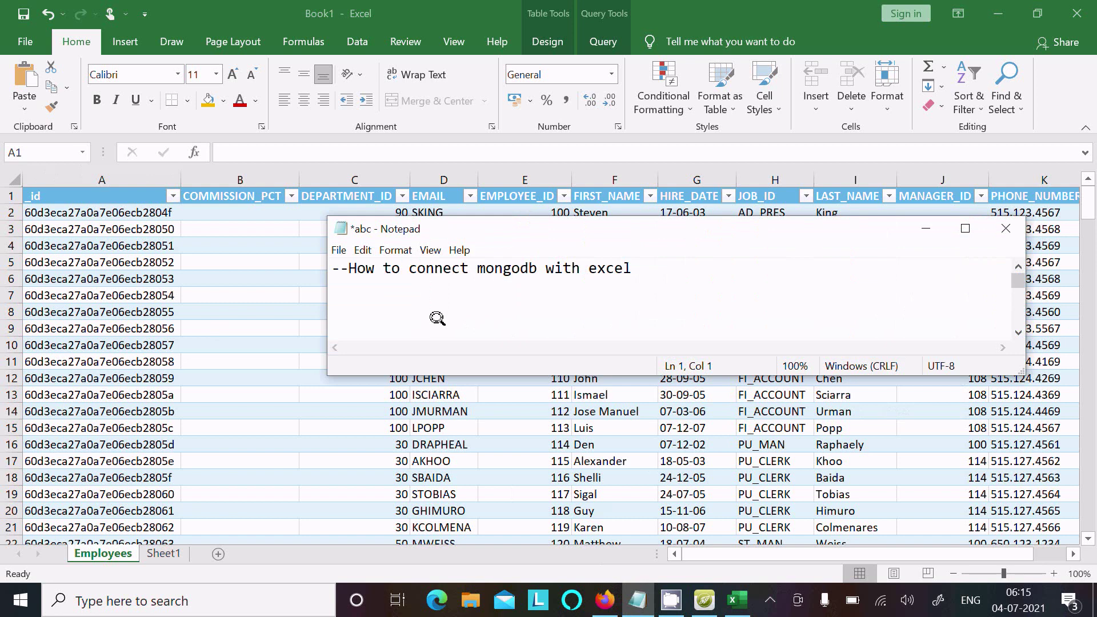
{"action": "left_click_drag", "start_coordinate": [525, 228], "coordinate": [528, 198]}
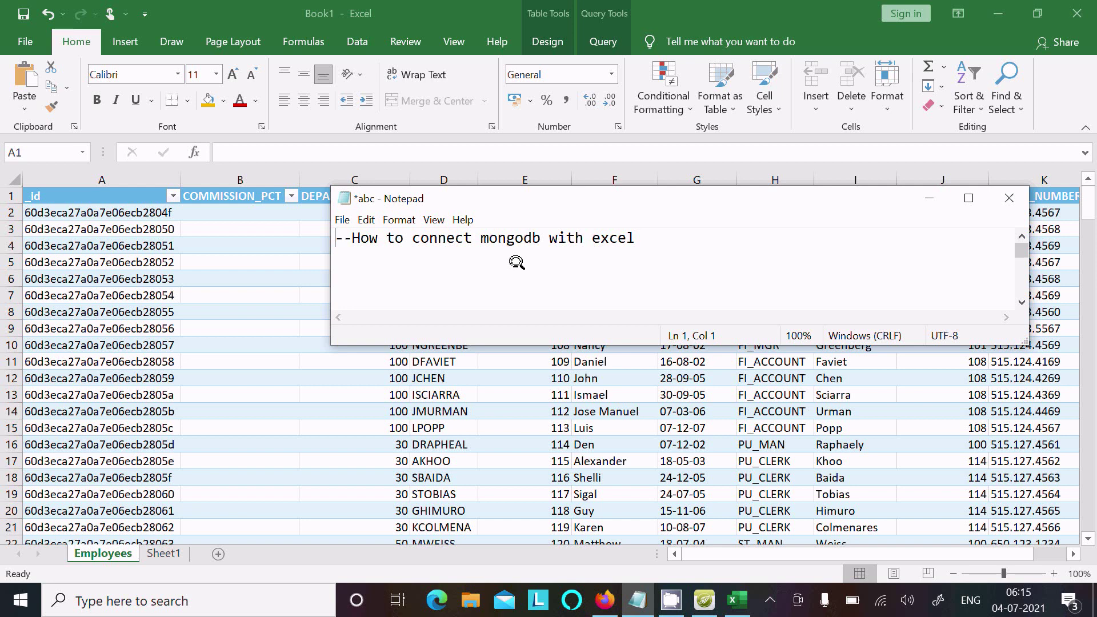
{"action": "left_click_drag", "start_coordinate": [560, 200], "coordinate": [319, 248]}
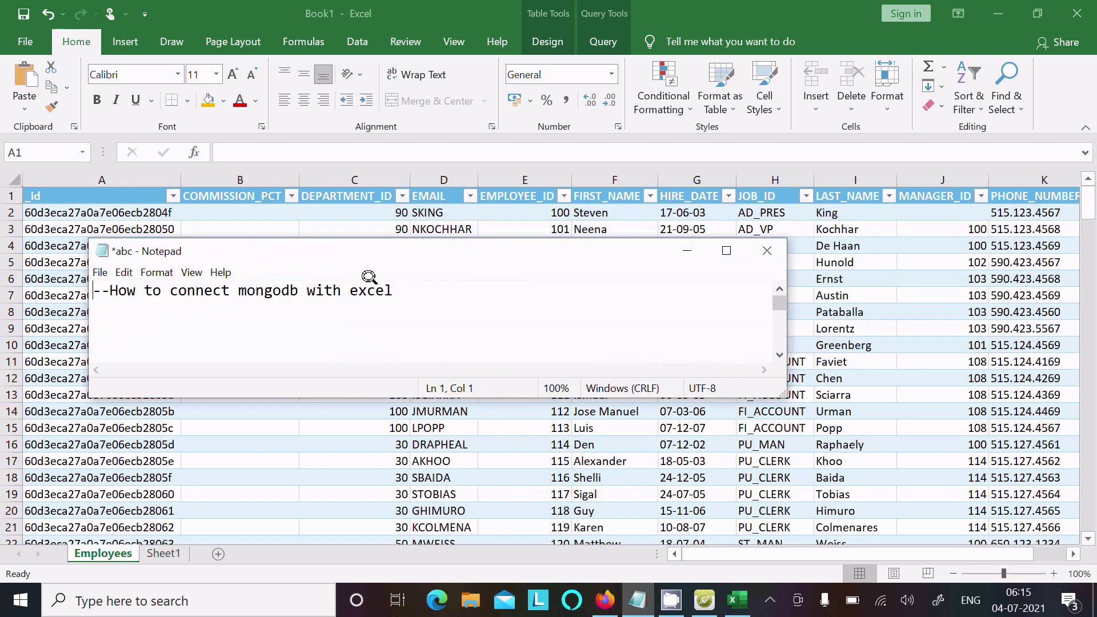
{"action": "left_click", "coordinate": [687, 250]}
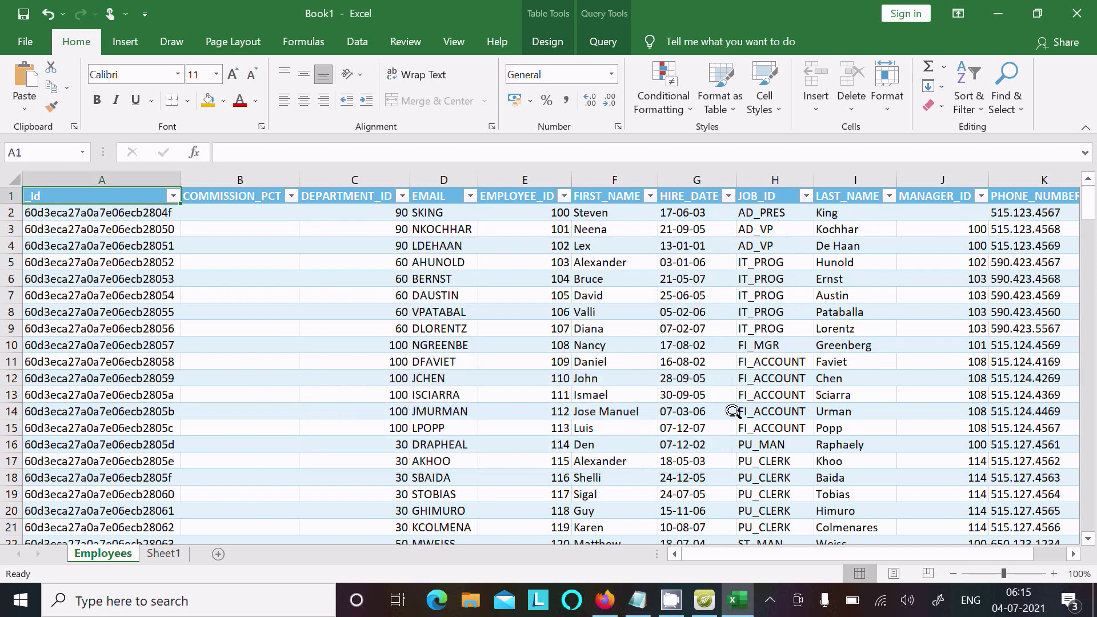